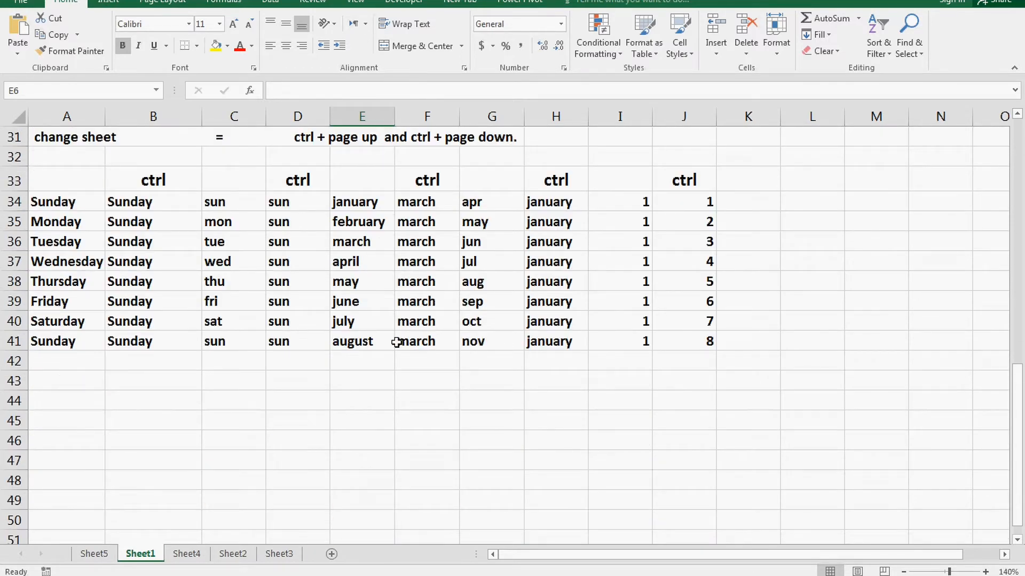
Step: Select a cell on Sheet1 of the new blank workbook
{"action": "left_click", "coordinate": [265, 251]}
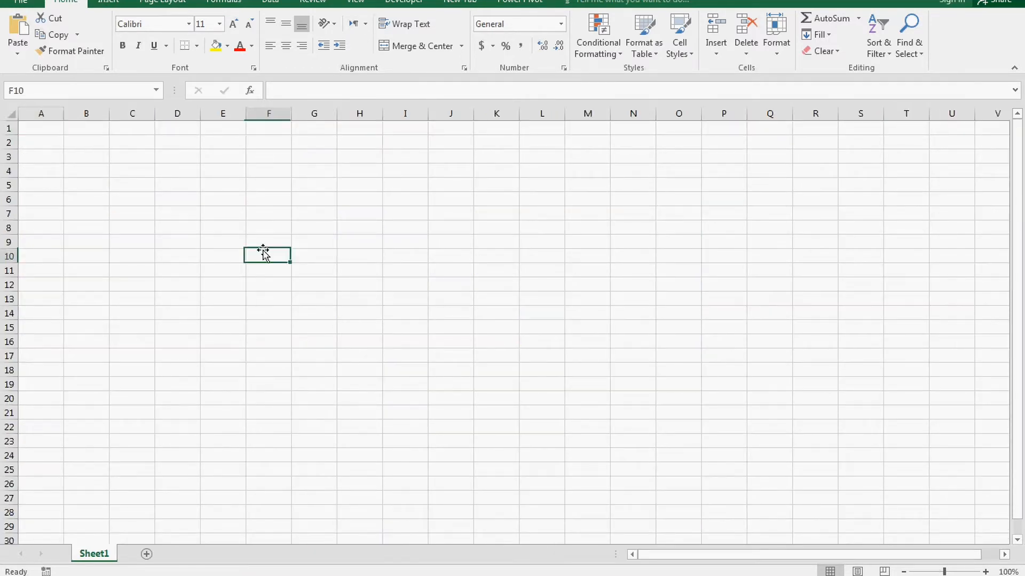
Step: Enter 'Sunday' in D5 and fill the weekdays down to row 17 and across to column J
{"action": "left_click", "coordinate": [176, 199]}
{"action": "left_click", "coordinate": [174, 185]}
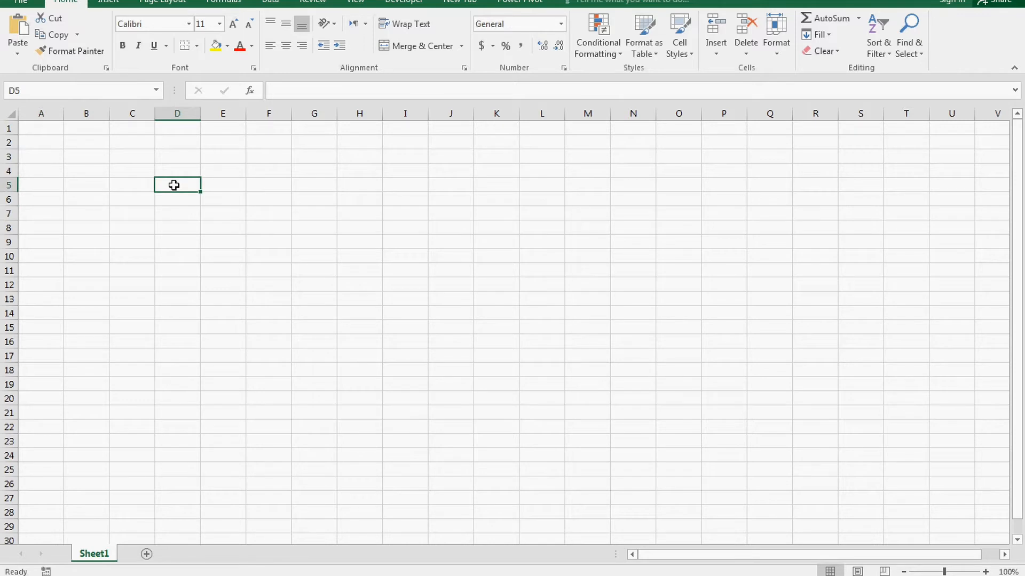
{"action": "type", "text": "sunday"}
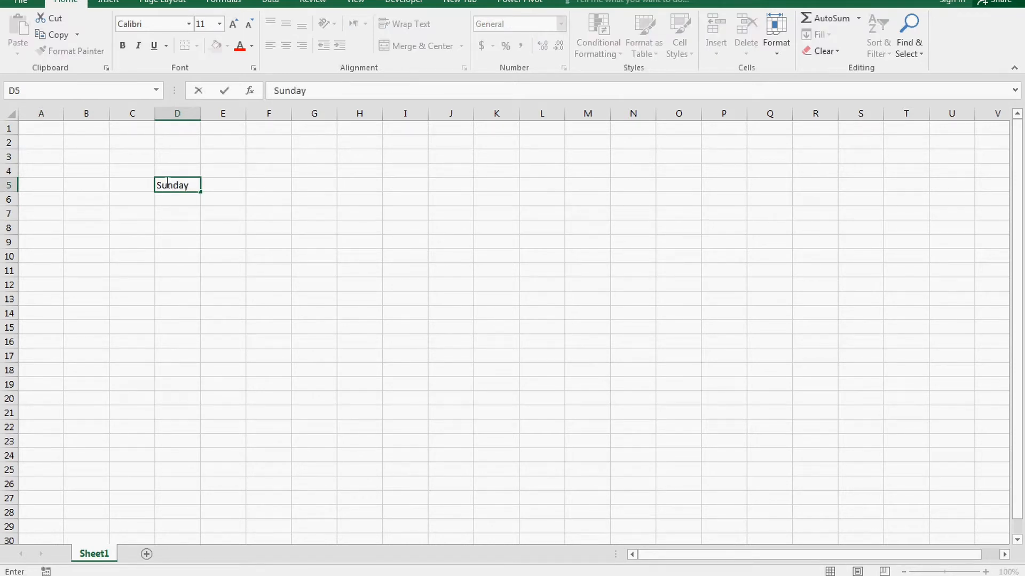
{"action": "left_click", "coordinate": [400, 259]}
{"action": "left_click", "coordinate": [189, 189]}
{"action": "left_click_drag", "start_coordinate": [200, 194], "coordinate": [514, 362]}
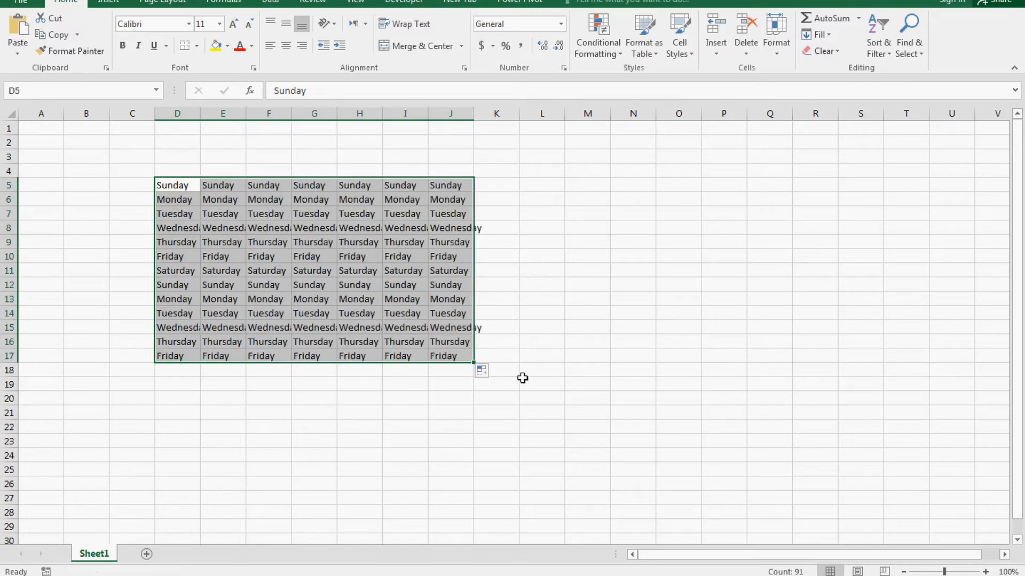
{"action": "left_click", "coordinate": [551, 343]}
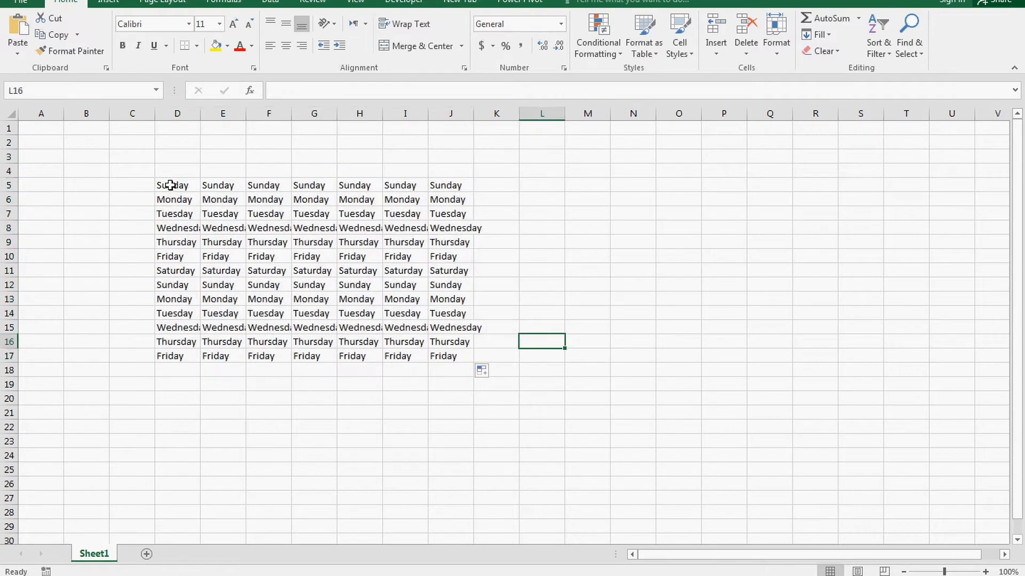
Step: Try selecting blocks of the grid and extending the series to row 22, then undo the extension
{"action": "left_click_drag", "start_coordinate": [170, 185], "coordinate": [325, 243]}
{"action": "left_click", "coordinate": [208, 213]}
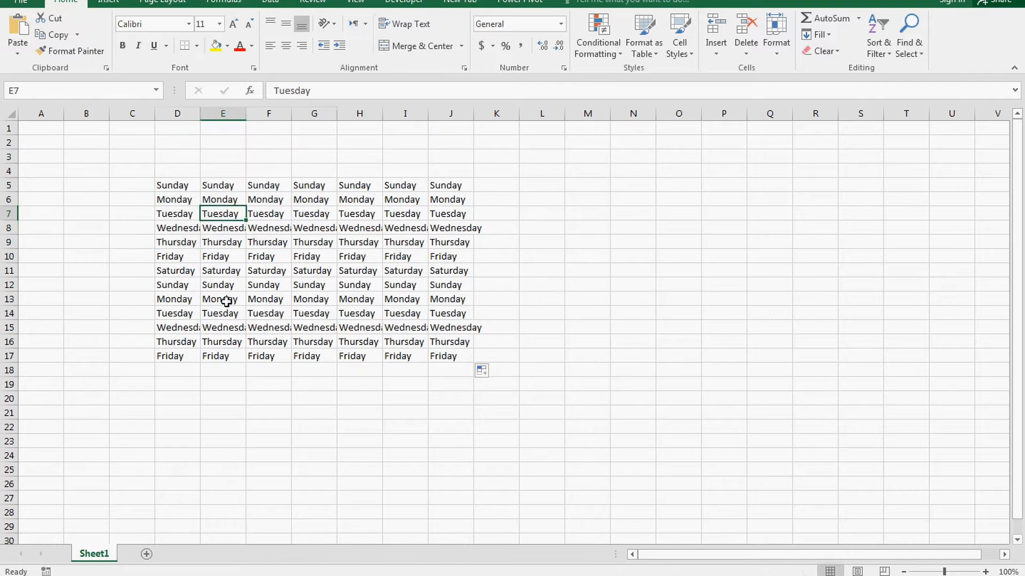
{"action": "left_click_drag", "start_coordinate": [182, 188], "coordinate": [328, 262]}
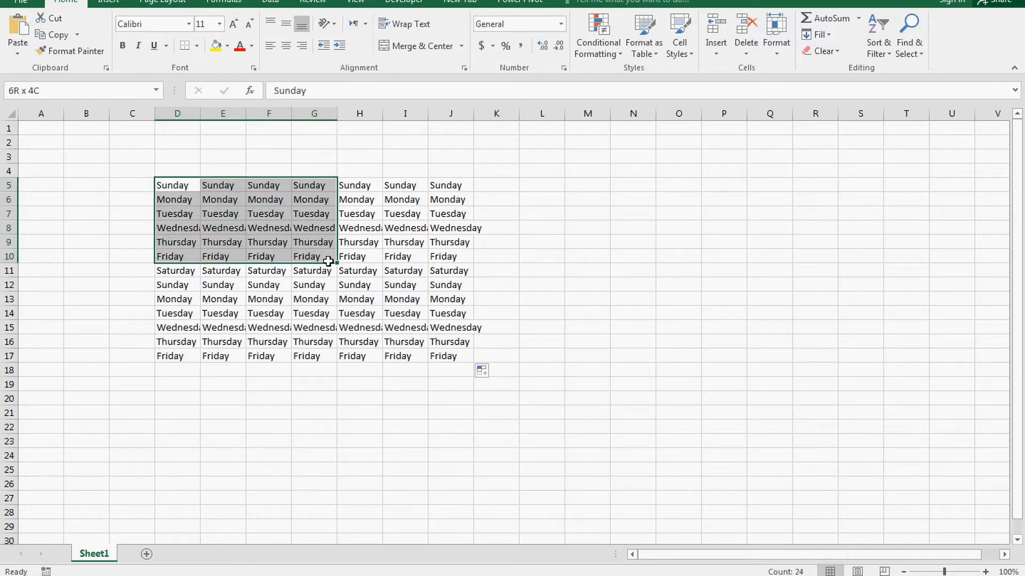
{"action": "left_click", "coordinate": [263, 342]}
{"action": "left_click", "coordinate": [174, 355]}
{"action": "left_click_drag", "start_coordinate": [201, 364], "coordinate": [207, 435]}
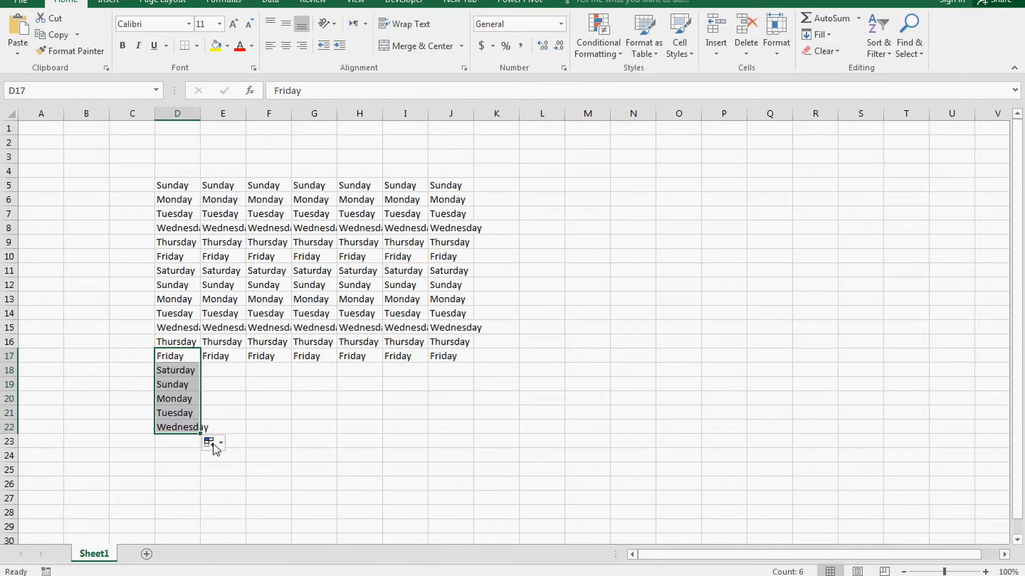
{"action": "key", "text": "ctrl+z"}
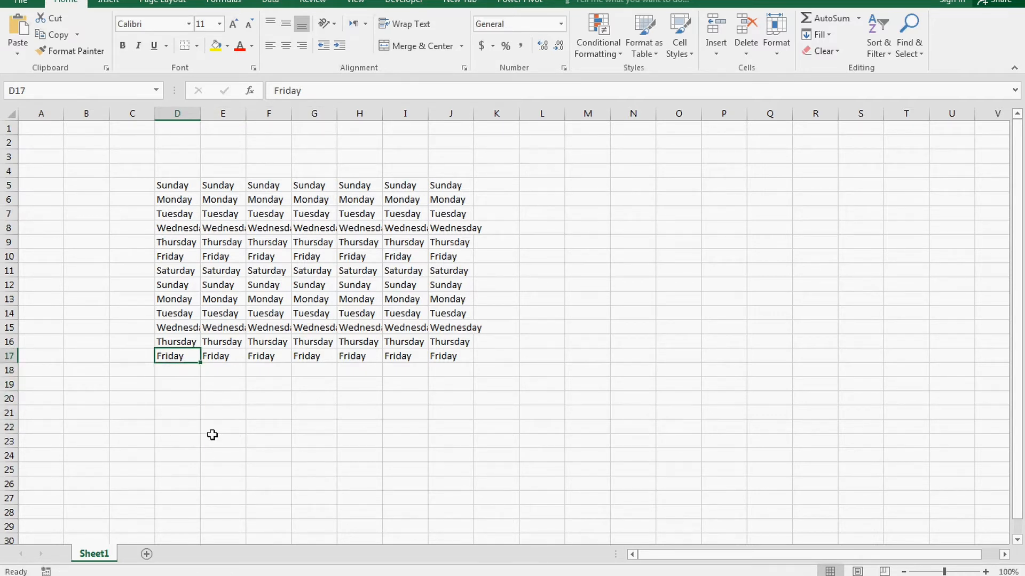
Step: Undo a trial move of D5:G9 to N21:Q25, then widen column F so 'Wednesday' fits
{"action": "left_click", "coordinate": [244, 393]}
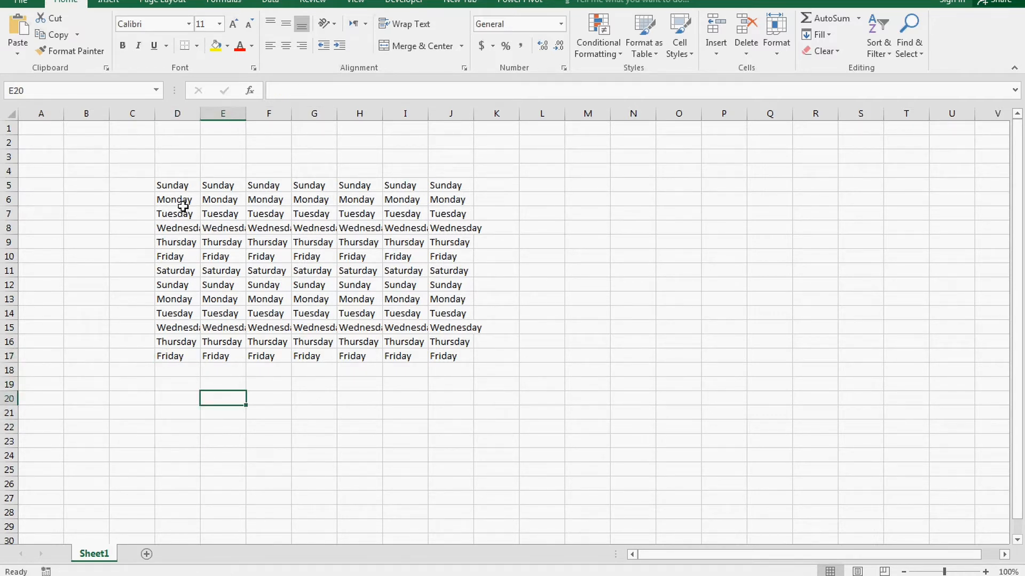
{"action": "mouse_move", "coordinate": [178, 188]}
{"action": "left_mouse_down"}
{"action": "mouse_move", "coordinate": [274, 210]}
{"action": "mouse_move", "coordinate": [293, 241]}
{"action": "left_mouse_up"}
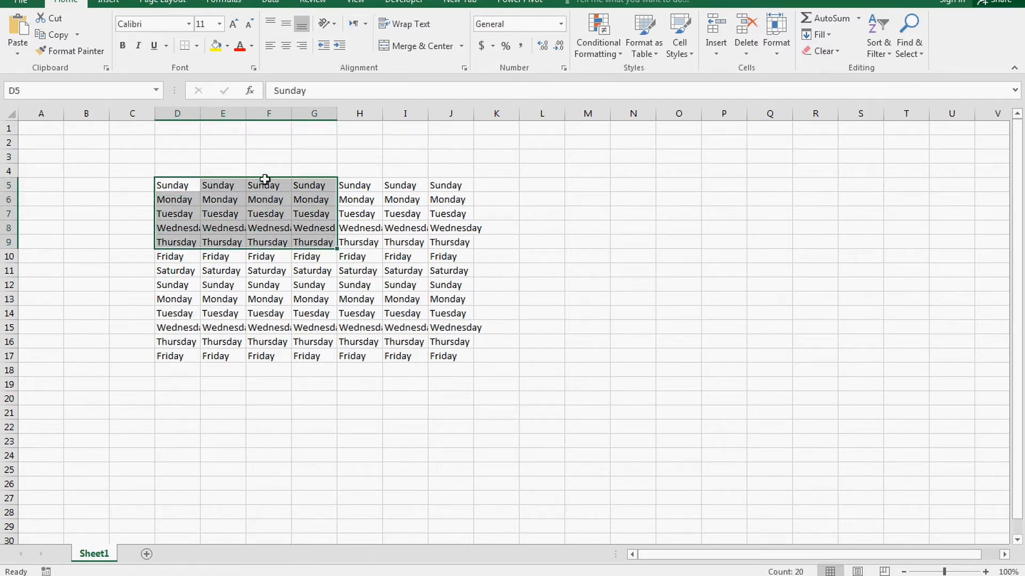
{"action": "left_click_drag", "start_coordinate": [263, 177], "coordinate": [715, 412]}
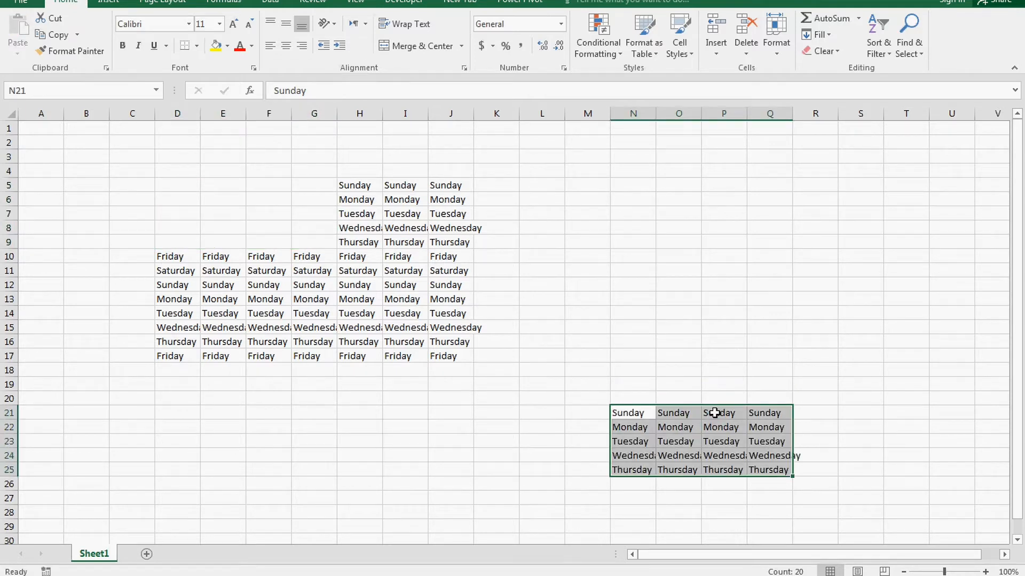
{"action": "key", "text": "ctrl+z"}
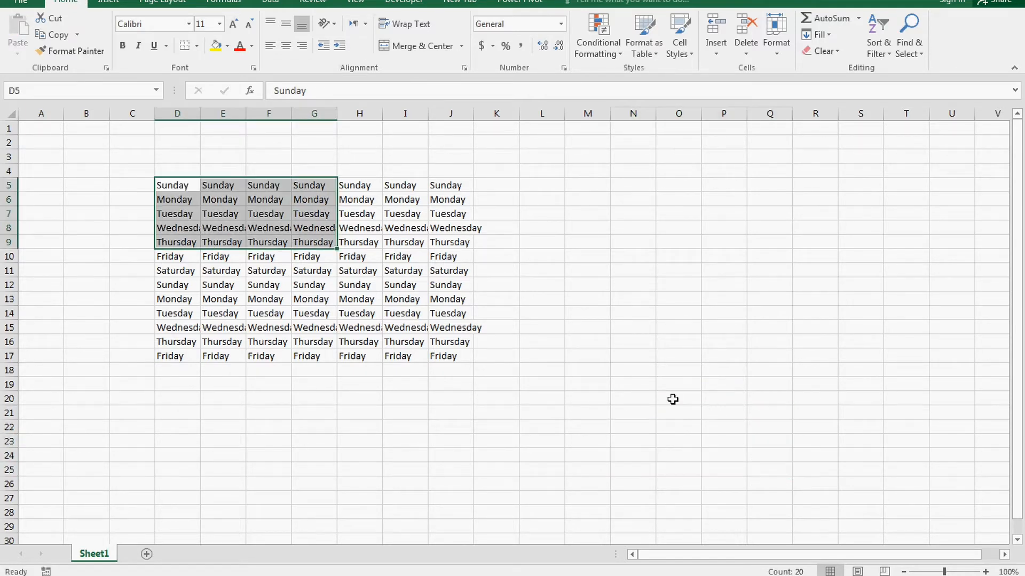
{"action": "left_click", "coordinate": [540, 256]}
{"action": "mouse_move", "coordinate": [294, 115]}
{"action": "left_mouse_down"}
{"action": "mouse_move", "coordinate": [350, 115]}
{"action": "mouse_move", "coordinate": [313, 114]}
{"action": "left_mouse_up"}
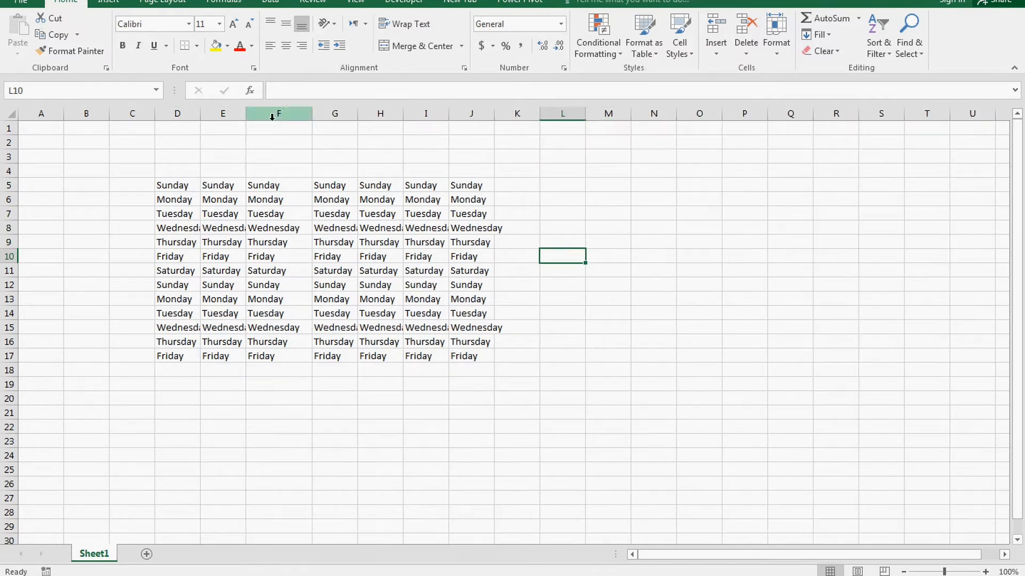
Step: Resize columns D through J to one uniform width
{"action": "left_click_drag", "start_coordinate": [192, 113], "coordinate": [416, 119]}
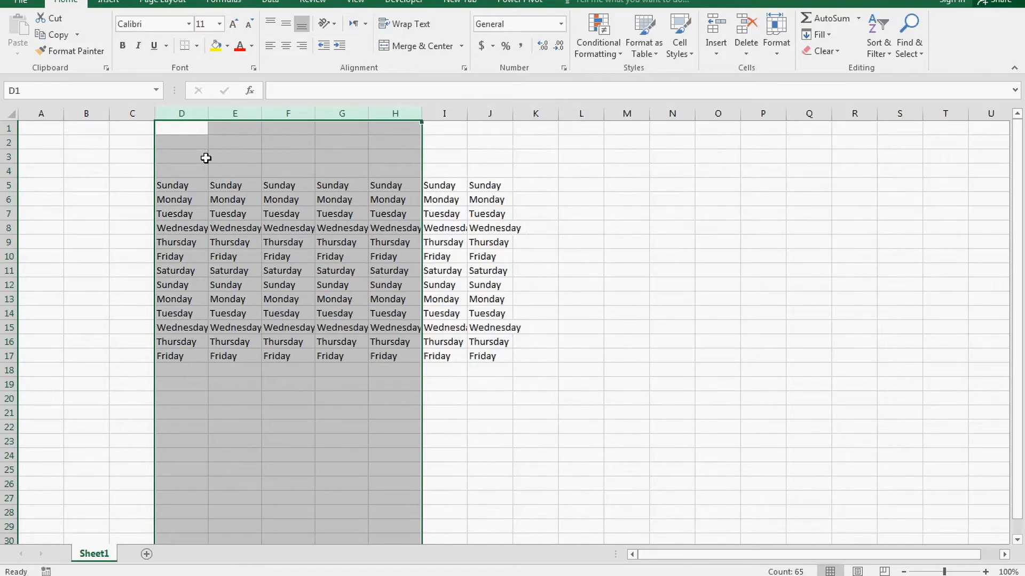
{"action": "left_click", "coordinate": [206, 157]}
{"action": "left_click_drag", "start_coordinate": [183, 113], "coordinate": [374, 112]}
{"action": "left_click", "coordinate": [248, 203]}
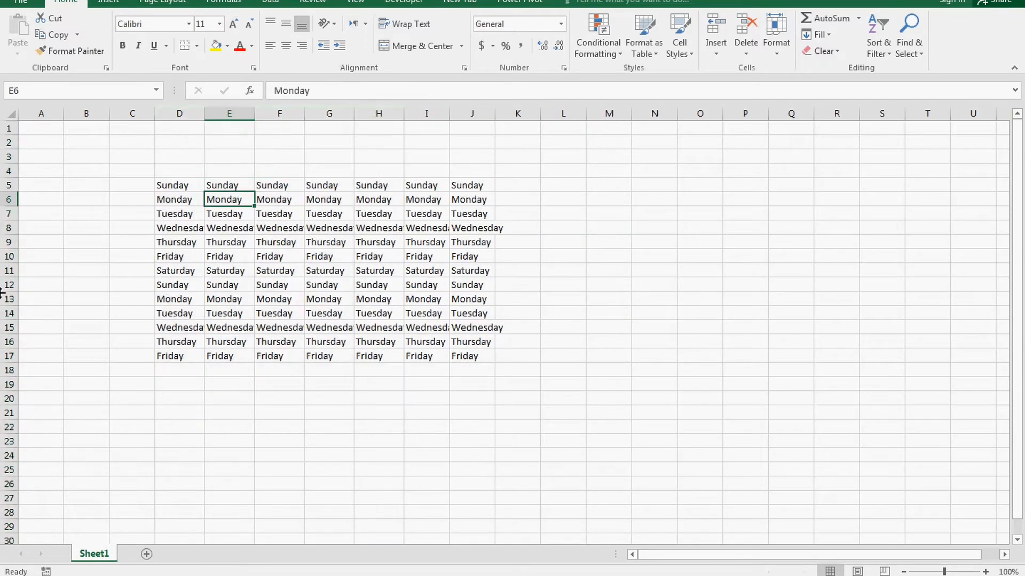
Step: Make rows 8 to 14 taller, about 23.25 points each
{"action": "left_click", "coordinate": [9, 228]}
{"action": "left_click_drag", "start_coordinate": [12, 235], "coordinate": [9, 348]}
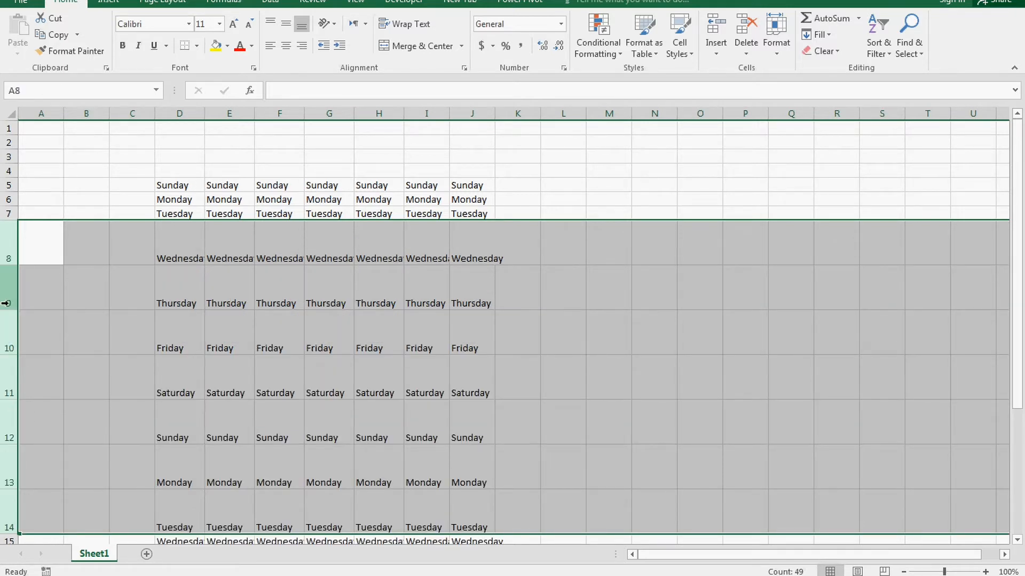
{"action": "left_click_drag", "start_coordinate": [12, 310], "coordinate": [13, 286]}
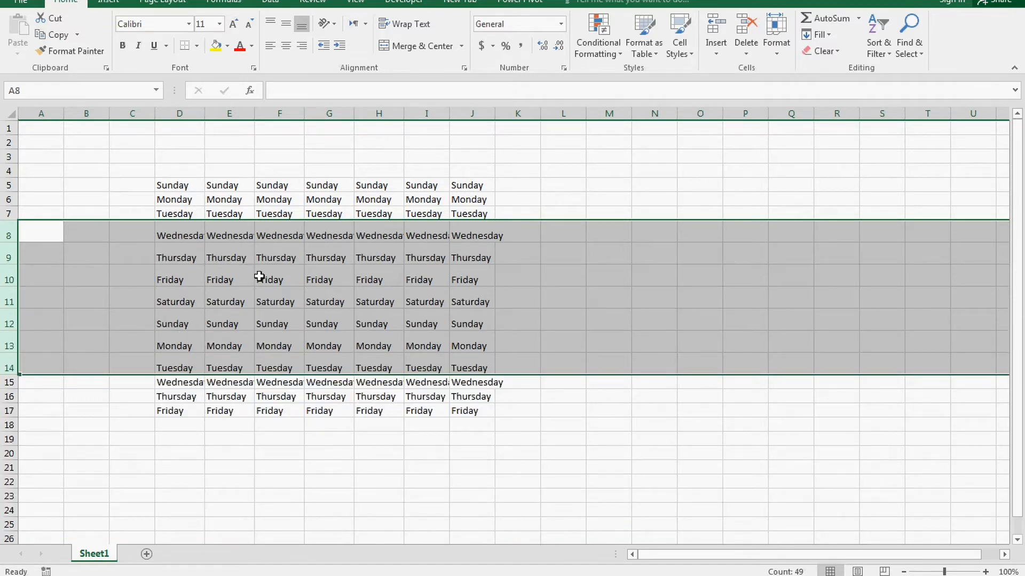
{"action": "left_click", "coordinate": [268, 258]}
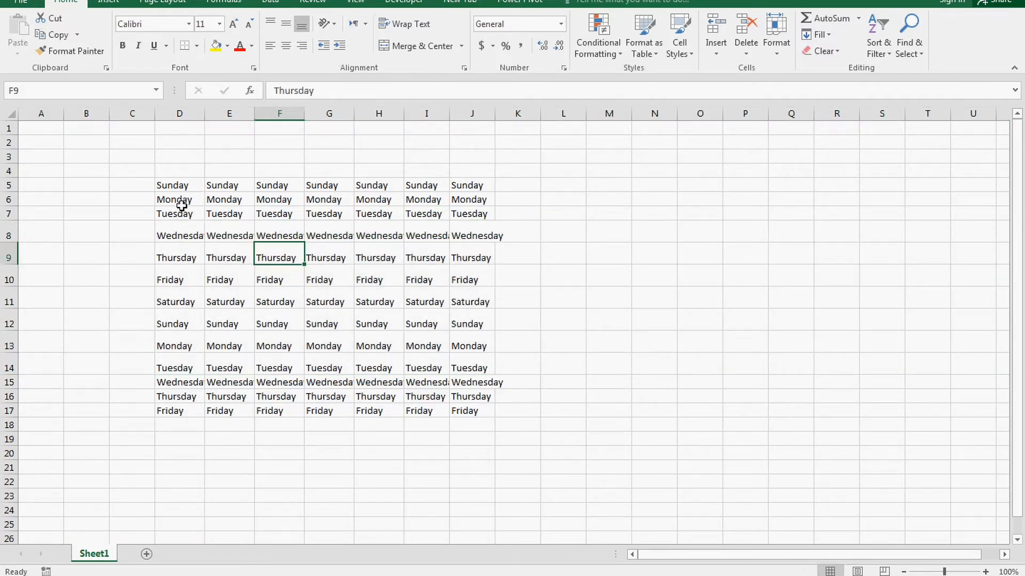
{"action": "left_click", "coordinate": [8, 113]}
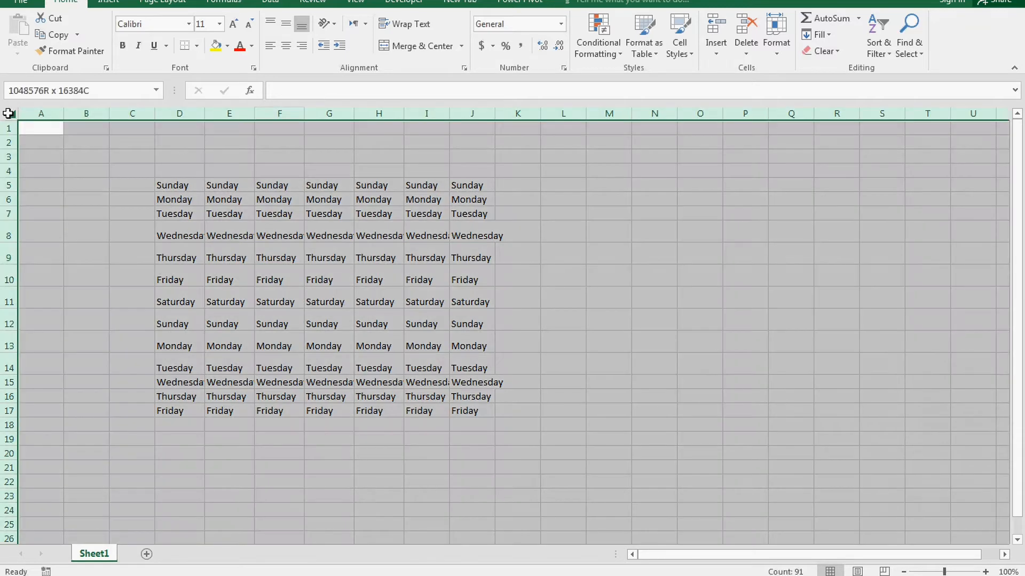
{"action": "mouse_move", "coordinate": [8, 114]}
{"action": "left_mouse_down"}
{"action": "mouse_move", "coordinate": [96, 91]}
{"action": "mouse_move", "coordinate": [45, 92]}
{"action": "mouse_move", "coordinate": [8, 128]}
{"action": "left_mouse_up"}
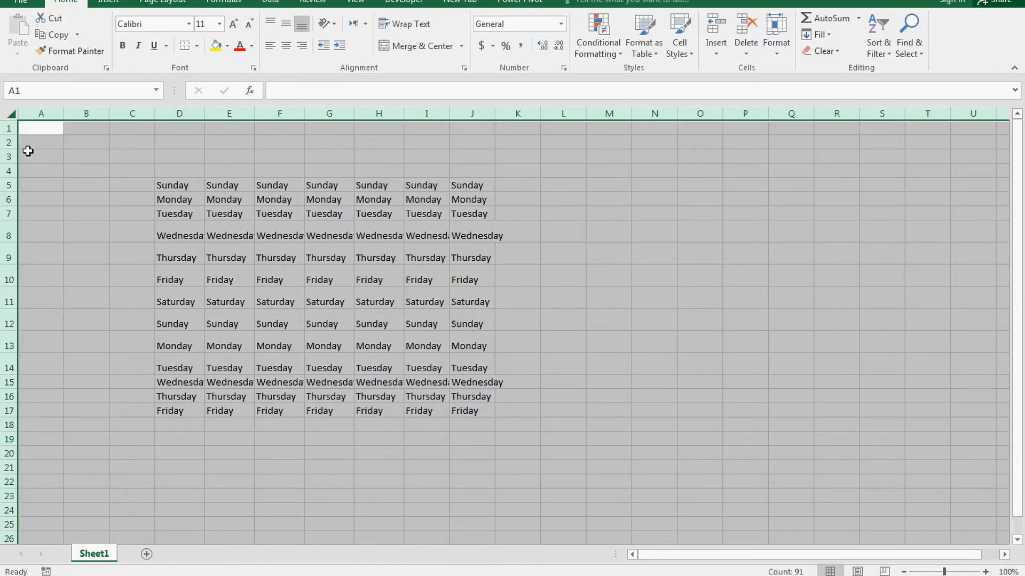
{"action": "left_click", "coordinate": [35, 138]}
{"action": "left_click", "coordinate": [9, 116]}
{"action": "left_click", "coordinate": [8, 112]}
{"action": "mouse_move", "coordinate": [8, 111]}
{"action": "left_mouse_down"}
{"action": "mouse_move", "coordinate": [61, 105]}
{"action": "mouse_move", "coordinate": [48, 93]}
{"action": "mouse_move", "coordinate": [16, 98]}
{"action": "left_mouse_up"}
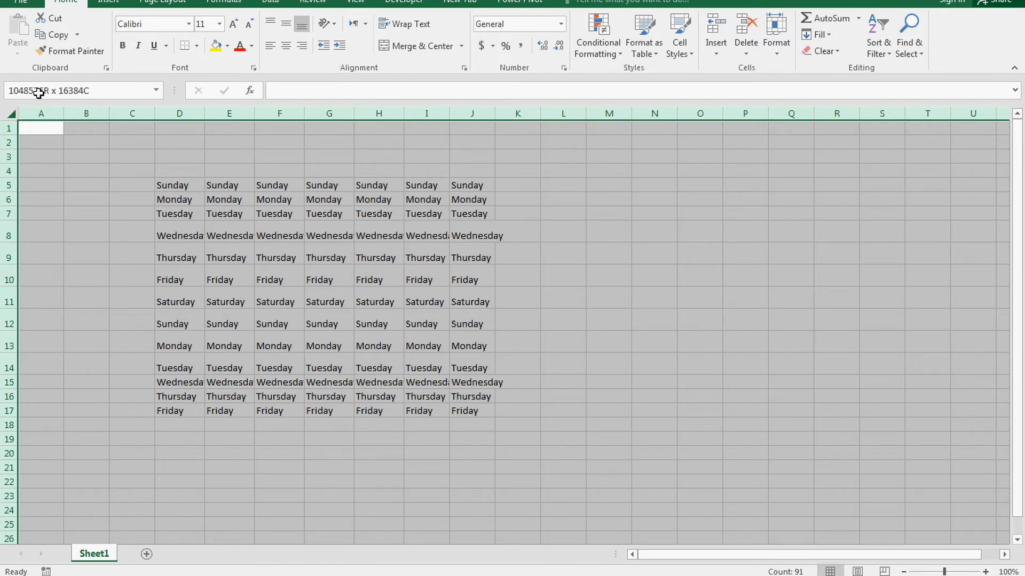
{"action": "left_click_drag", "start_coordinate": [38, 93], "coordinate": [79, 96]}
{"action": "left_click_drag", "start_coordinate": [77, 96], "coordinate": [80, 100]}
{"action": "left_click", "coordinate": [154, 223]}
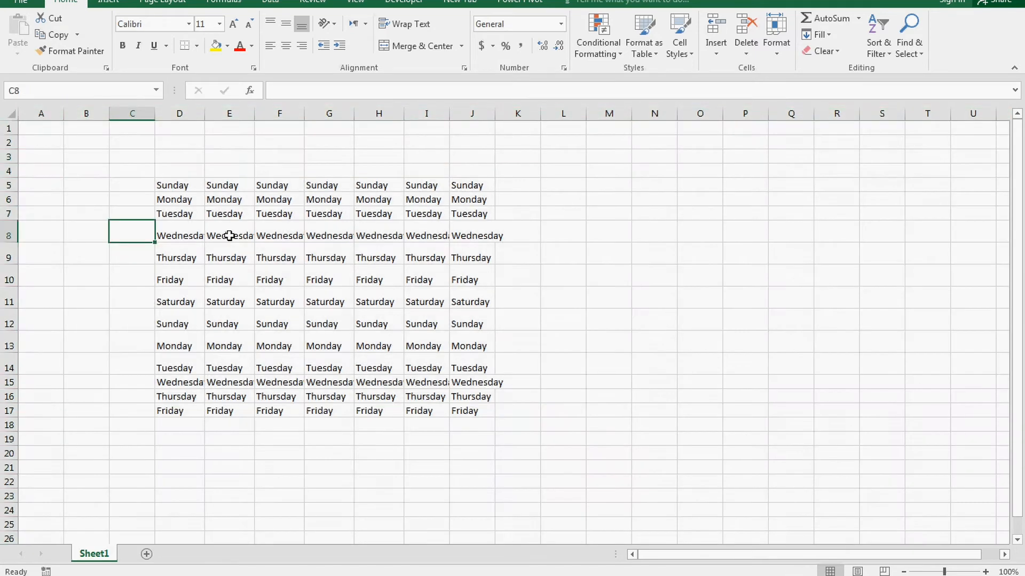
{"action": "left_click", "coordinate": [230, 236]}
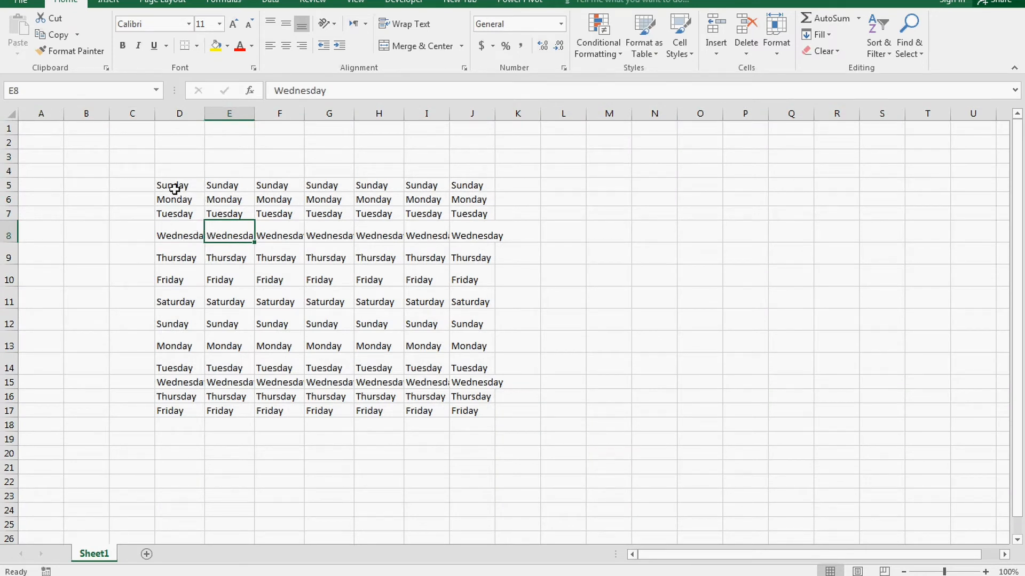
Step: Set the font of D5:J11 to Arial Narrow
{"action": "left_click_drag", "start_coordinate": [174, 189], "coordinate": [453, 295]}
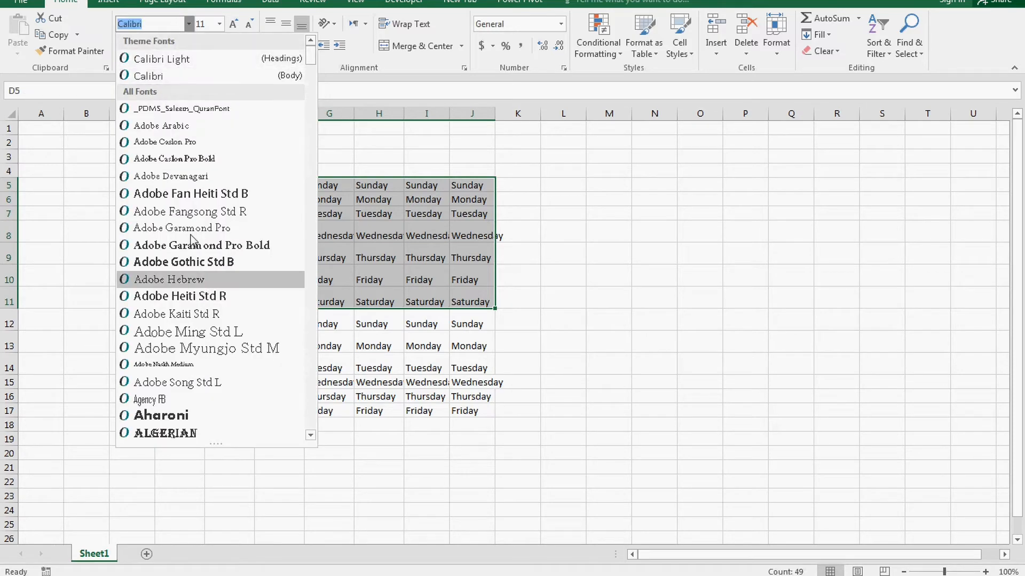
{"action": "scroll", "coordinate": [193, 240], "scroll_direction": "down", "scroll_amount": 3}
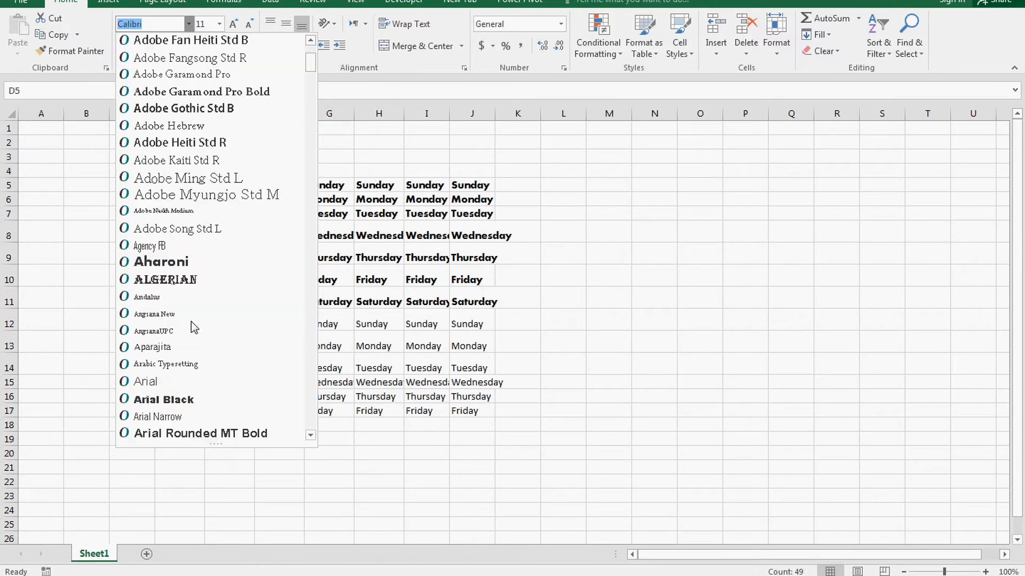
{"action": "scroll", "coordinate": [193, 320], "scroll_direction": "down", "scroll_amount": 10}
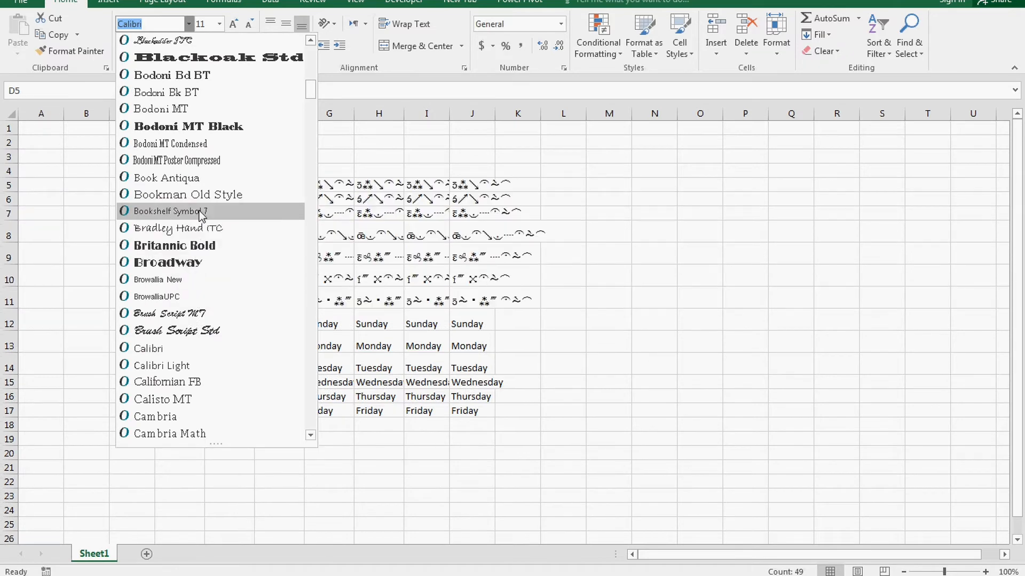
{"action": "left_click", "coordinate": [201, 212]}
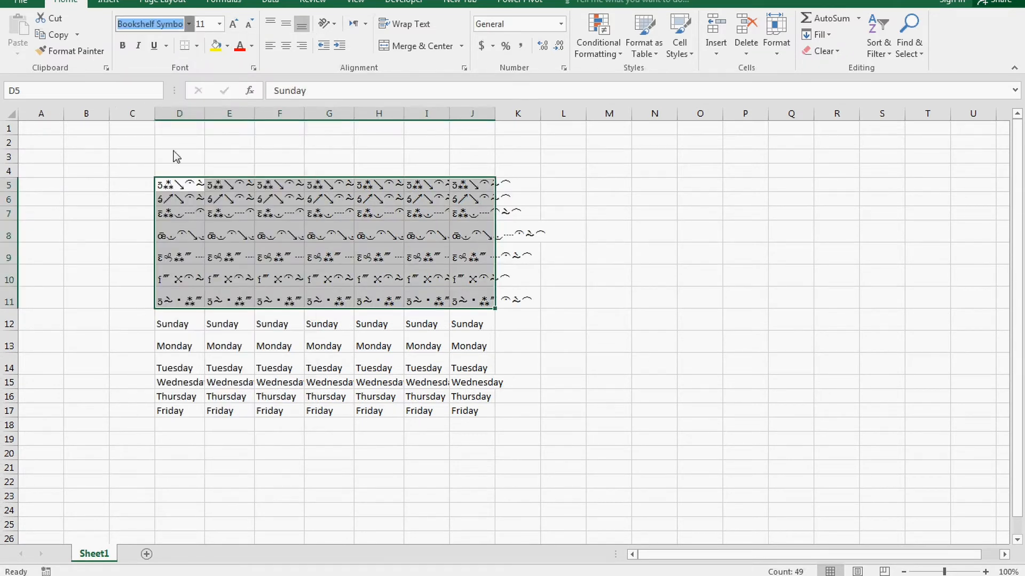
{"action": "left_click", "coordinate": [169, 91]}
Step: Try several font sizes for the weekday block, settling on 14 point
{"action": "left_click", "coordinate": [203, 24]}
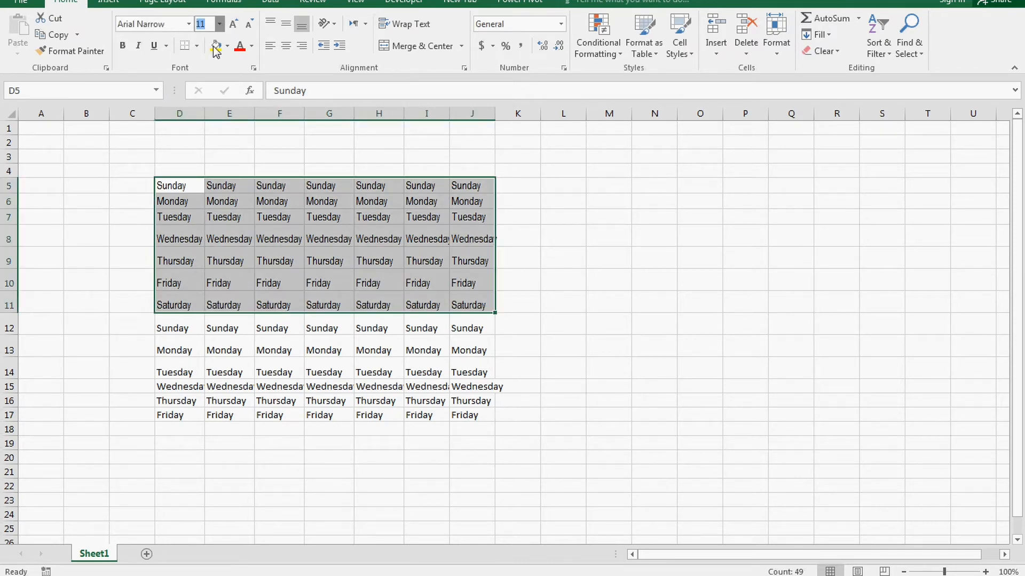
{"action": "left_click", "coordinate": [209, 193]}
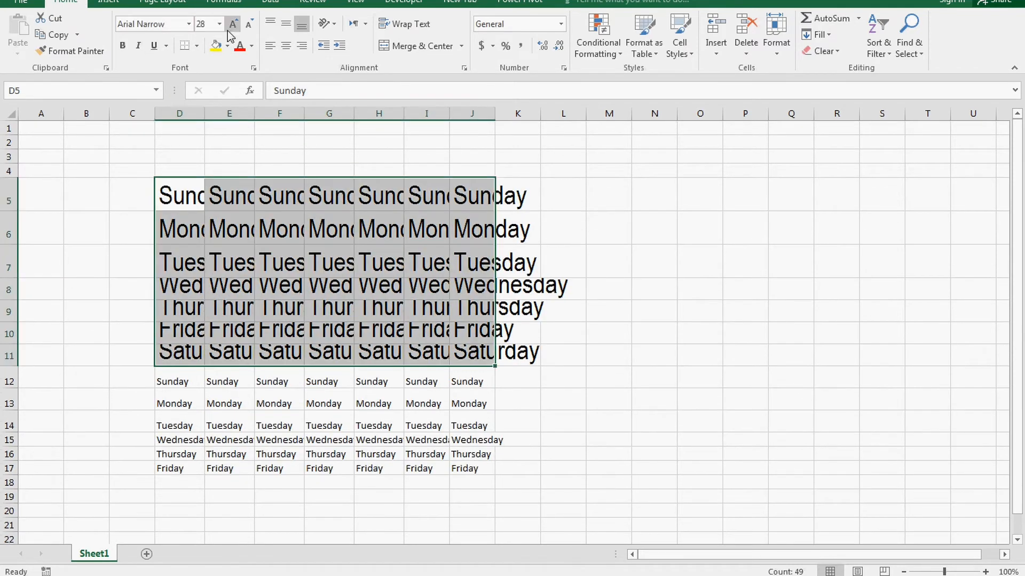
{"action": "left_click", "coordinate": [237, 29]}
{"action": "left_click", "coordinate": [237, 28]}
{"action": "left_click", "coordinate": [237, 28]}
{"action": "left_click", "coordinate": [248, 28]}
{"action": "left_click", "coordinate": [248, 28]}
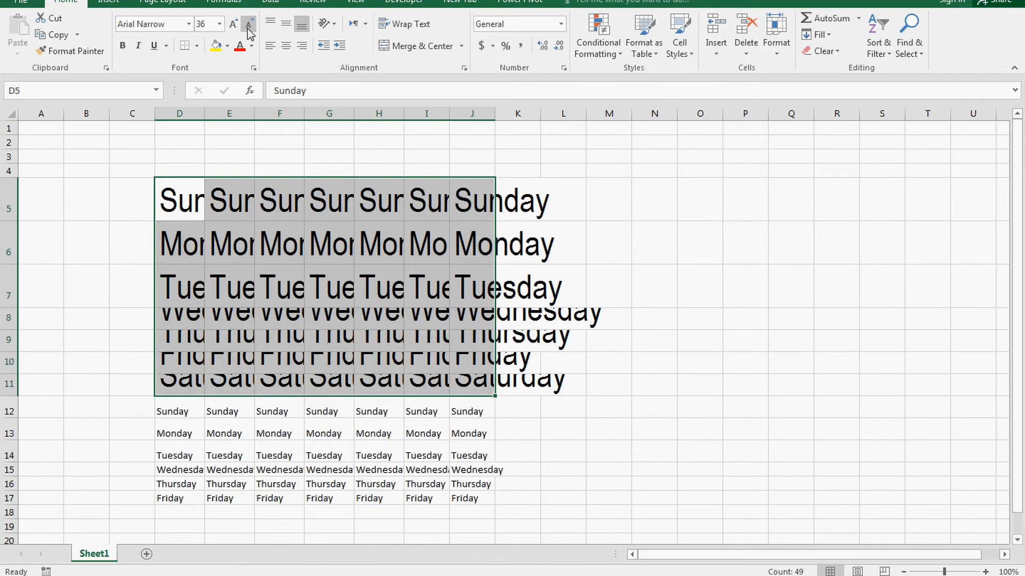
{"action": "left_click", "coordinate": [247, 28]}
{"action": "left_click", "coordinate": [247, 28]}
{"action": "left_click", "coordinate": [248, 28]}
{"action": "left_click", "coordinate": [247, 28]}
{"action": "left_click", "coordinate": [247, 28]}
{"action": "left_click", "coordinate": [247, 28]}
{"action": "left_click", "coordinate": [246, 28]}
{"action": "left_click", "coordinate": [246, 29]}
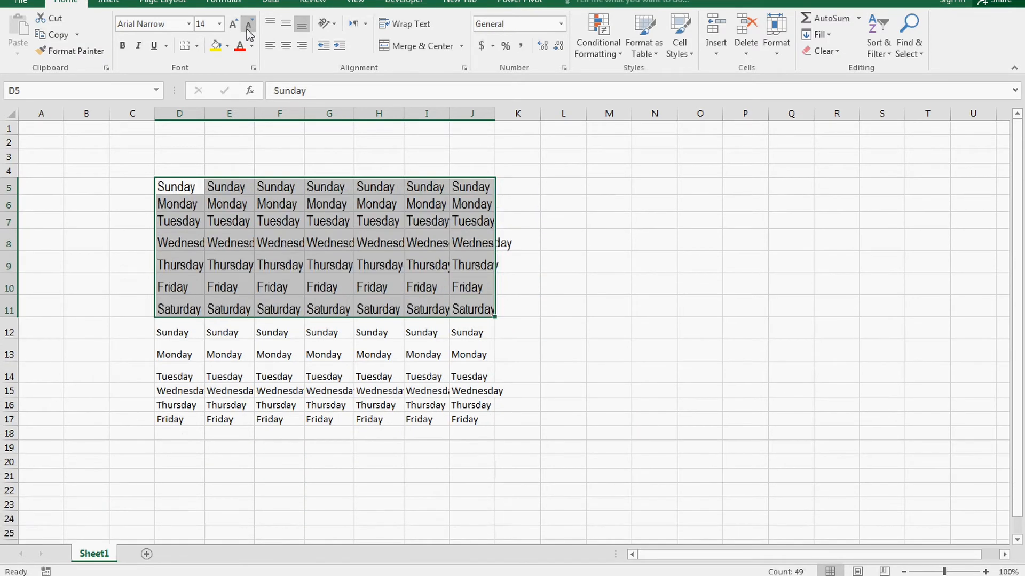
{"action": "left_click", "coordinate": [247, 29]}
{"action": "left_click", "coordinate": [234, 24]}
Step: Toggle bold, italic, underline and double underline on and off, leaving the text plain
{"action": "left_click", "coordinate": [129, 49]}
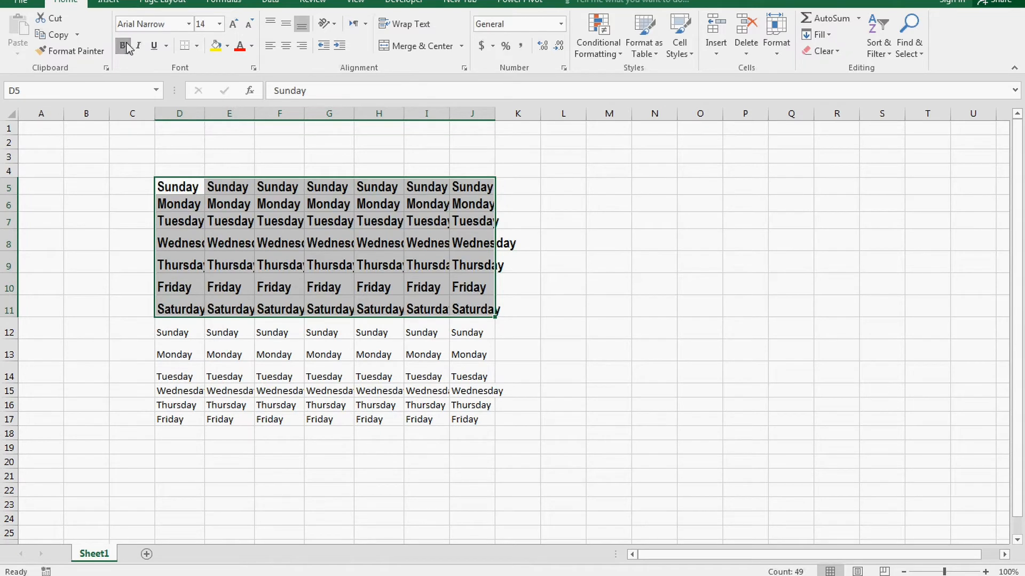
{"action": "left_click", "coordinate": [128, 49]}
{"action": "left_click", "coordinate": [138, 46]}
{"action": "left_click", "coordinate": [139, 46]}
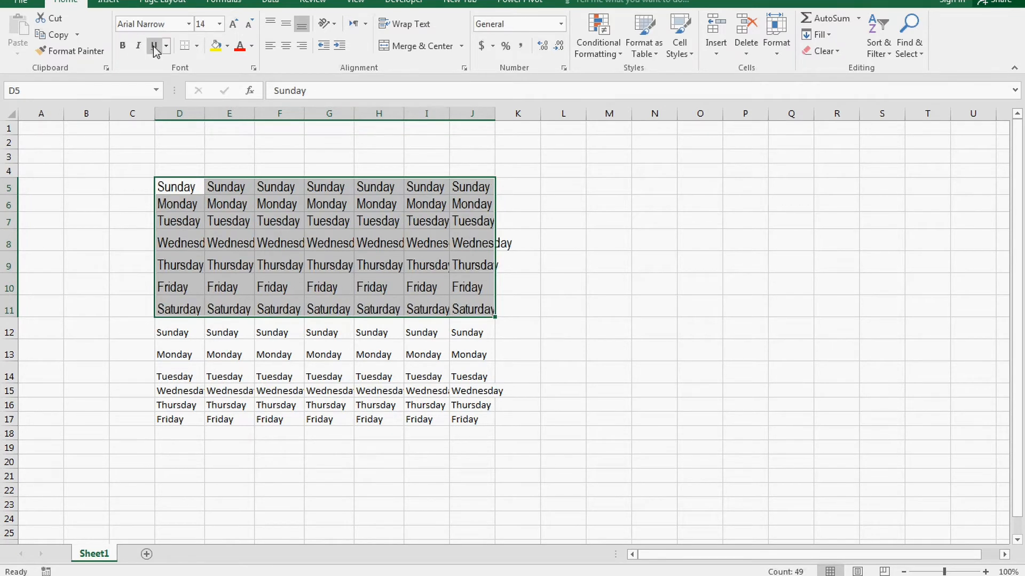
{"action": "left_click", "coordinate": [154, 46]}
{"action": "left_click", "coordinate": [154, 46]}
{"action": "left_click", "coordinate": [186, 81]}
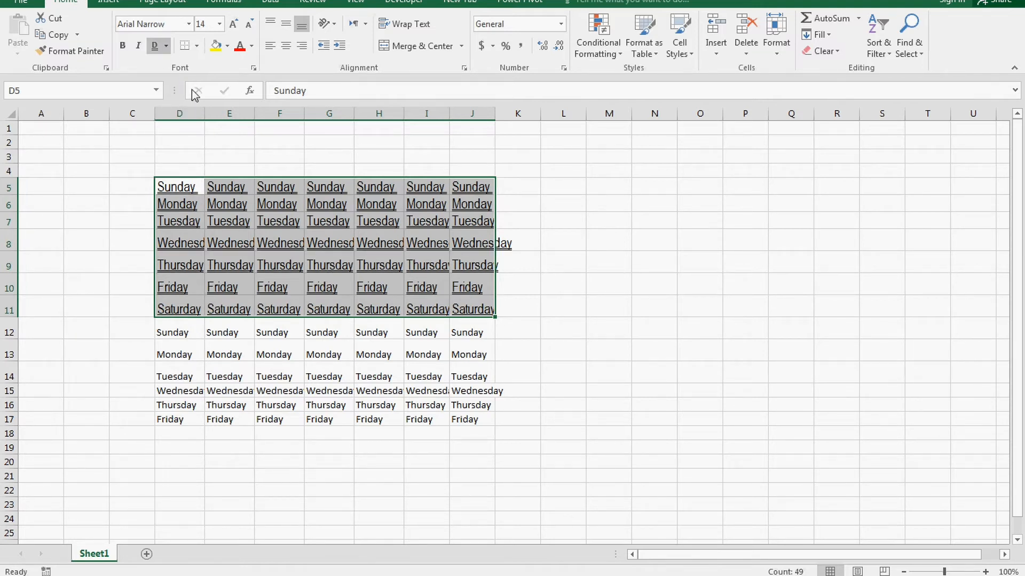
{"action": "left_click", "coordinate": [154, 46]}
{"action": "left_click", "coordinate": [525, 326]}
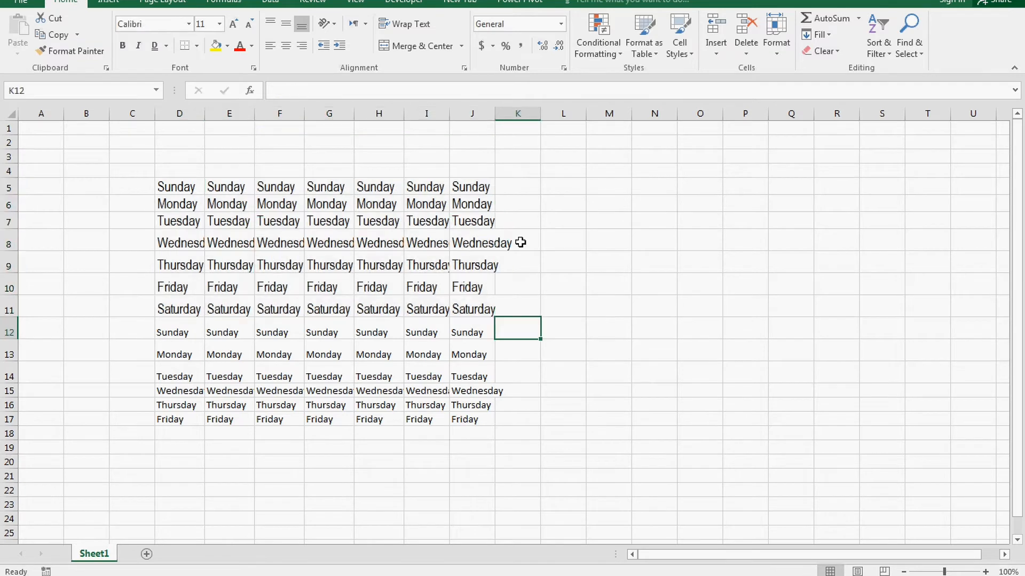
{"action": "left_click_drag", "start_coordinate": [530, 180], "coordinate": [808, 397]}
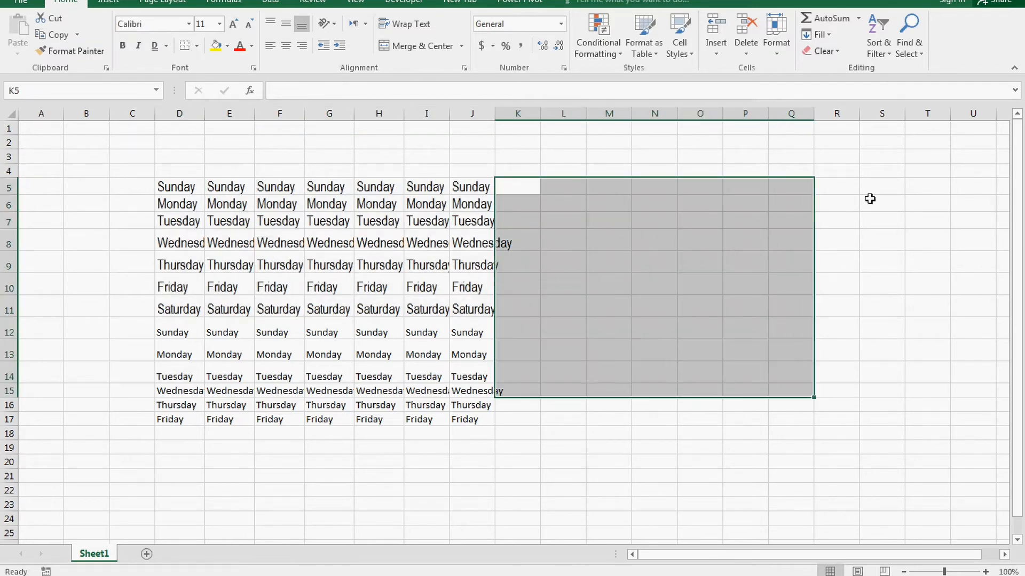
{"action": "left_click_drag", "start_coordinate": [870, 199], "coordinate": [791, 399]}
{"action": "left_click", "coordinate": [791, 400]}
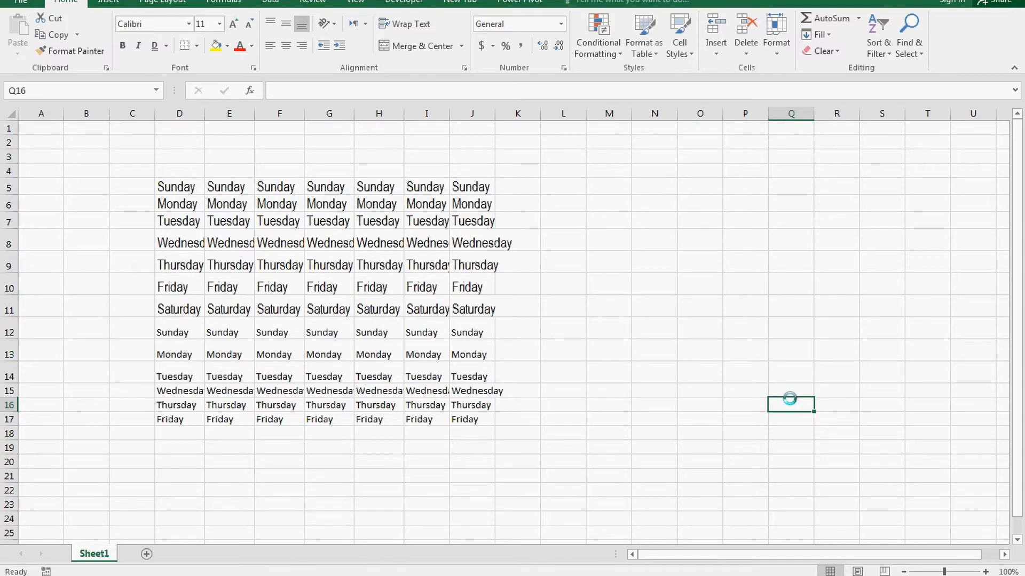
{"action": "key", "text": "ctrl+p"}
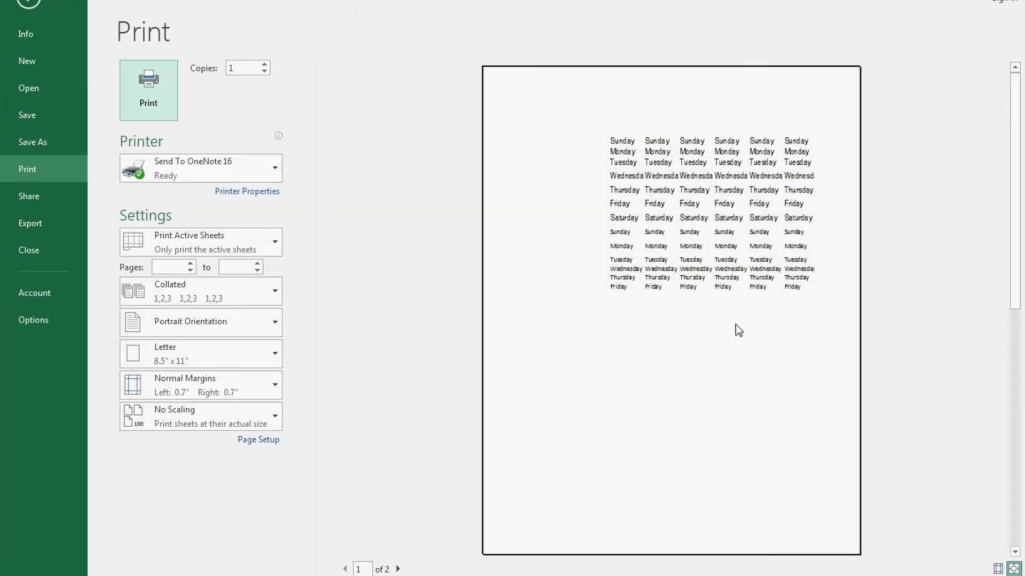
{"action": "key", "text": "Escape"}
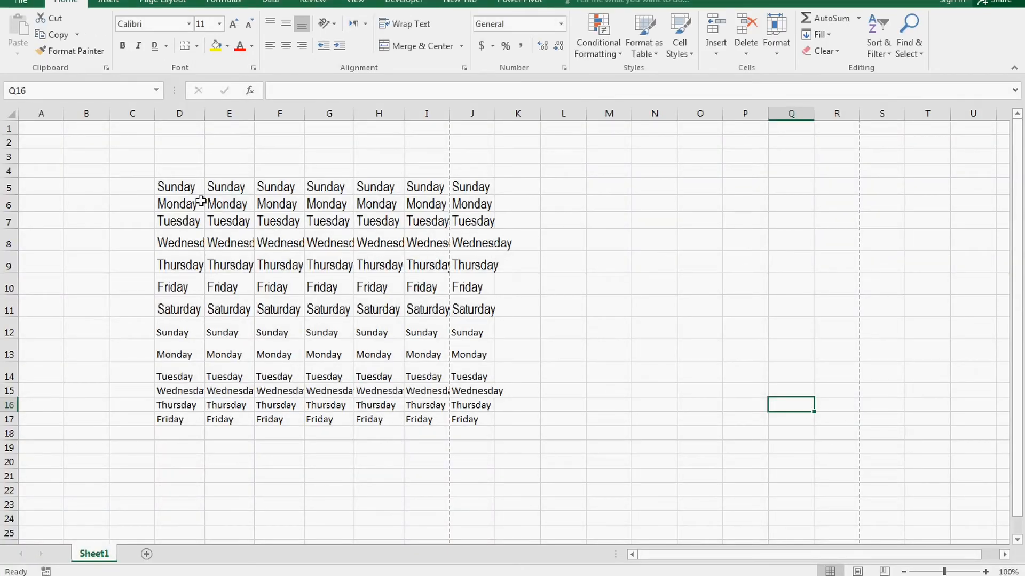
{"action": "mouse_move", "coordinate": [179, 186]}
{"action": "left_mouse_down"}
{"action": "mouse_move", "coordinate": [211, 187]}
{"action": "mouse_move", "coordinate": [422, 306]}
{"action": "mouse_move", "coordinate": [483, 312]}
{"action": "left_mouse_up"}
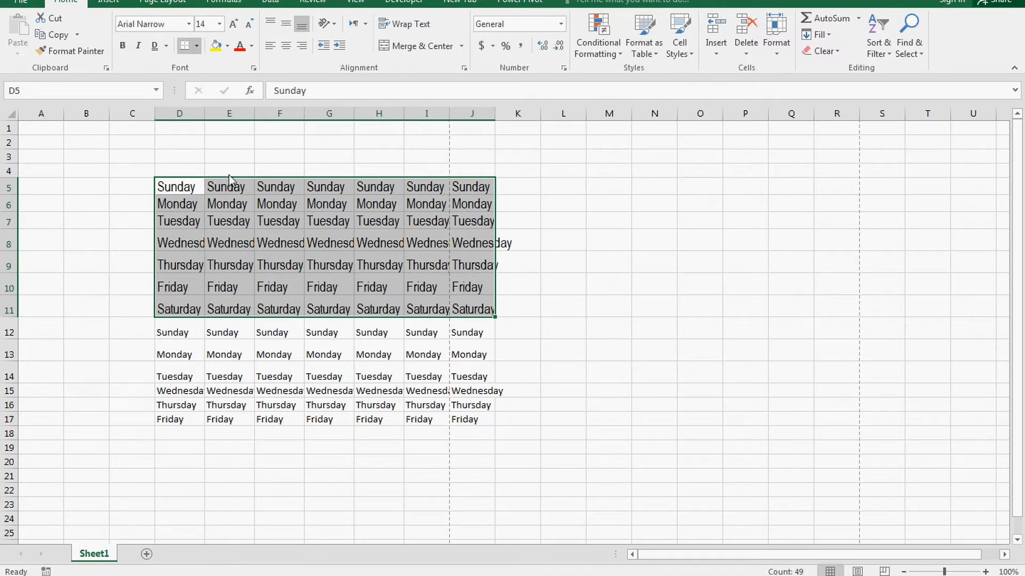
Step: Give every cell of D5:J11 borders and confirm them in the print preview
{"action": "left_click", "coordinate": [744, 312]}
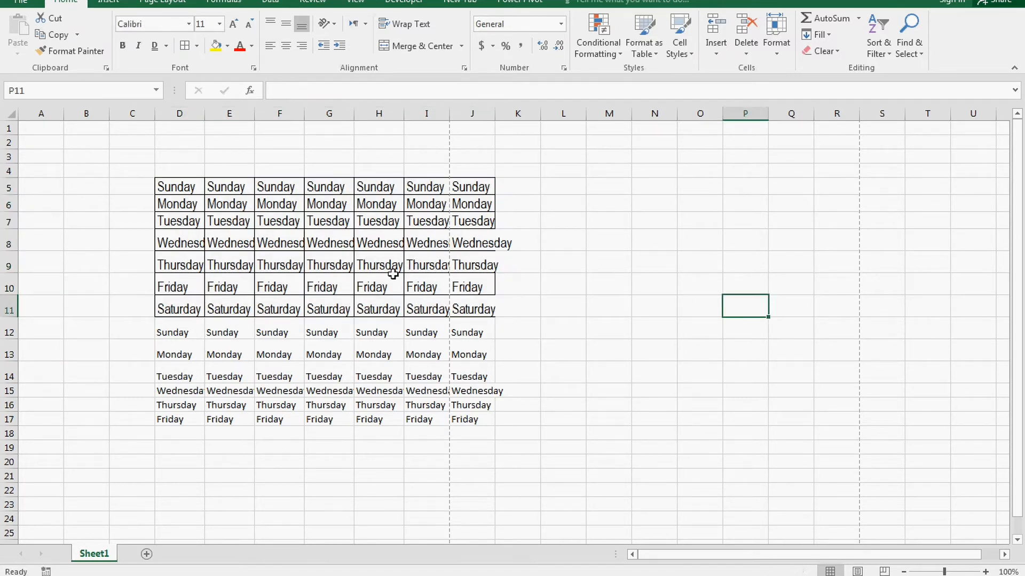
{"action": "key", "text": "ctrl+p"}
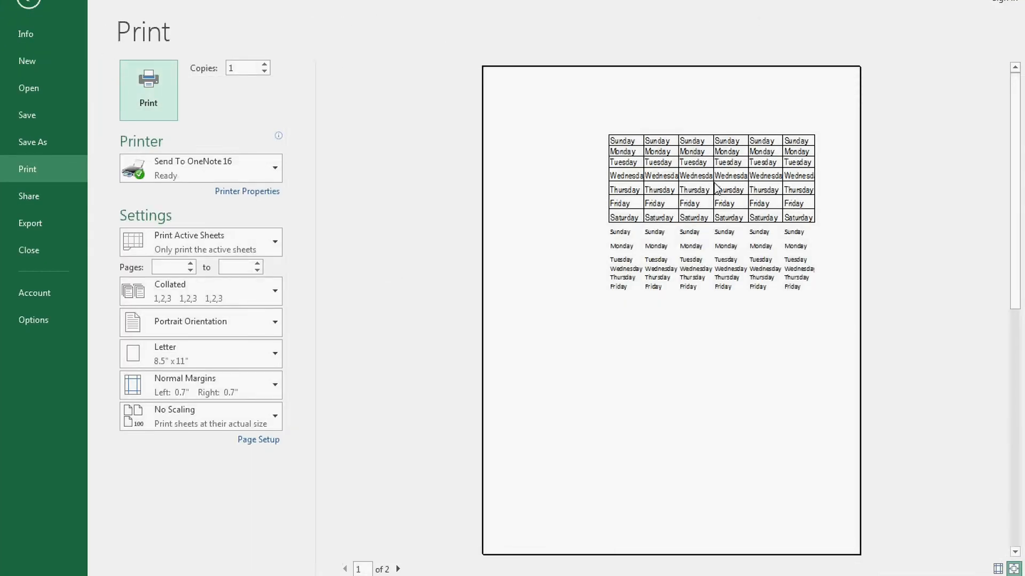
{"action": "key", "text": "Escape"}
{"action": "left_click_drag", "start_coordinate": [173, 187], "coordinate": [471, 354]}
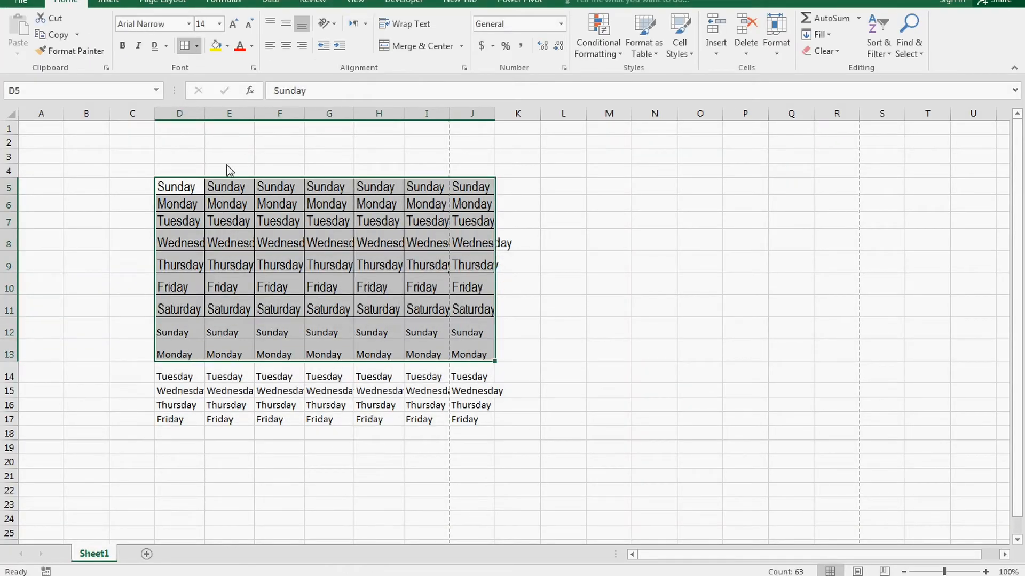
Step: Remove the grid borders, then try green and orange fills on D5:J9 before choosing No Fill
{"action": "left_click", "coordinate": [656, 281]}
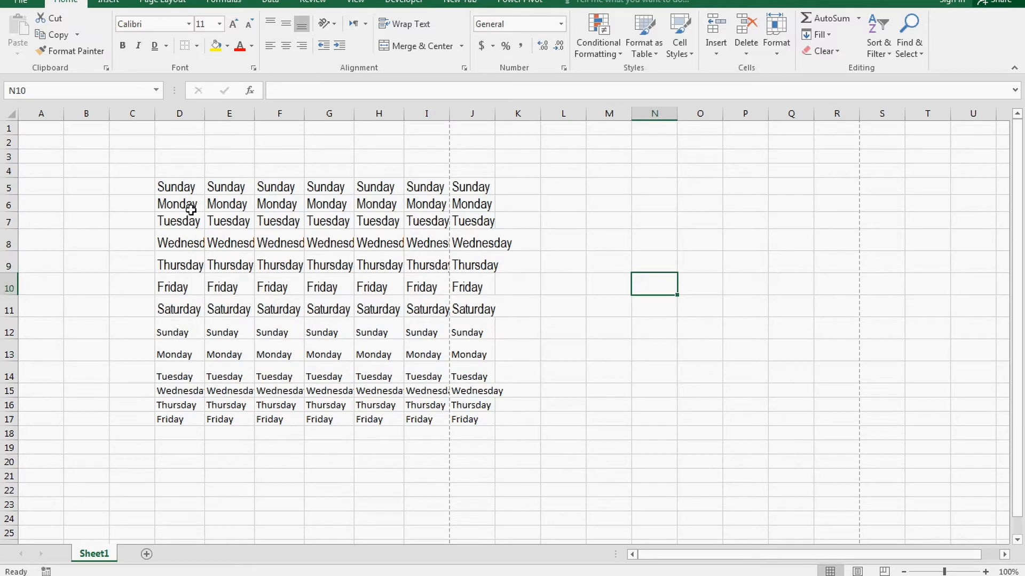
{"action": "left_click_drag", "start_coordinate": [175, 188], "coordinate": [471, 255]}
{"action": "left_click", "coordinate": [217, 46]}
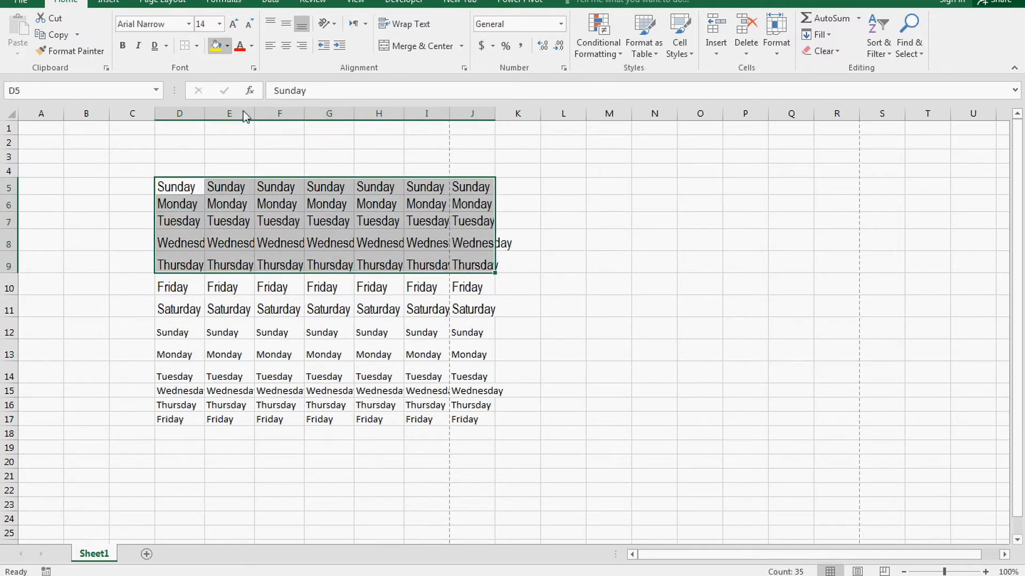
{"action": "left_click", "coordinate": [244, 158]}
{"action": "left_click", "coordinate": [227, 46]}
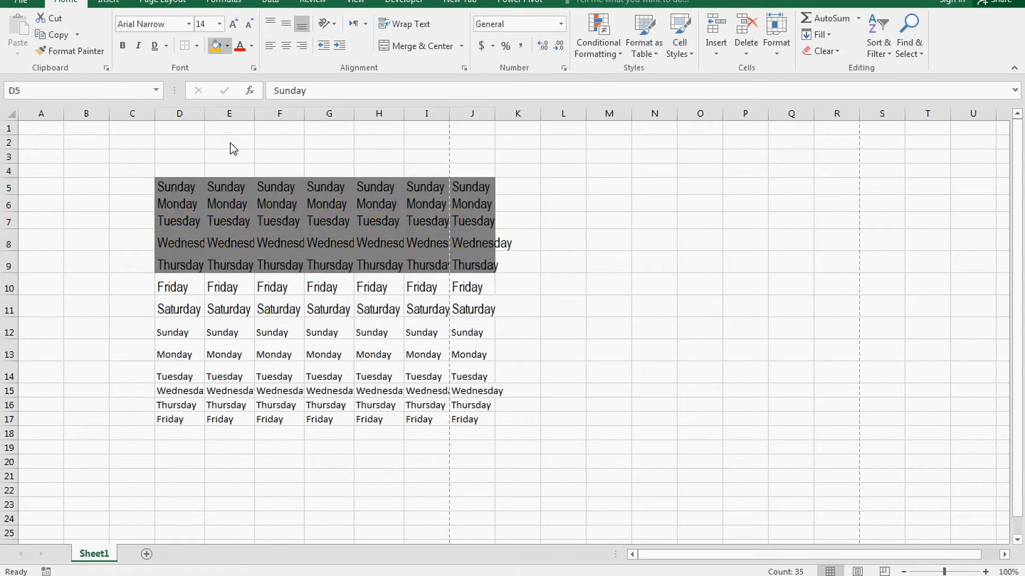
{"action": "left_click", "coordinate": [245, 167]}
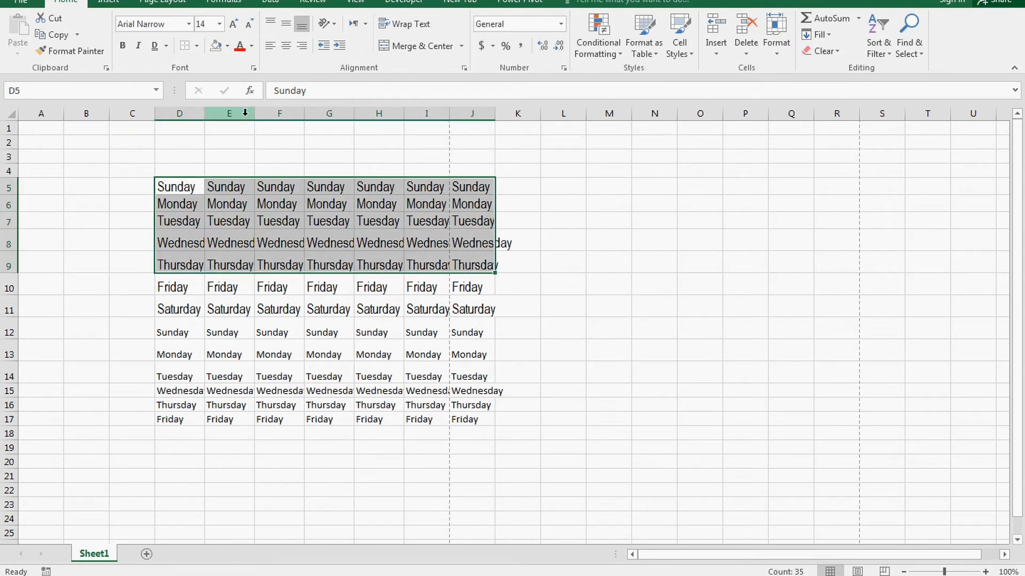
Step: Try red and white text colours on D5:J9, leaving the text black
{"action": "left_click", "coordinate": [252, 47]}
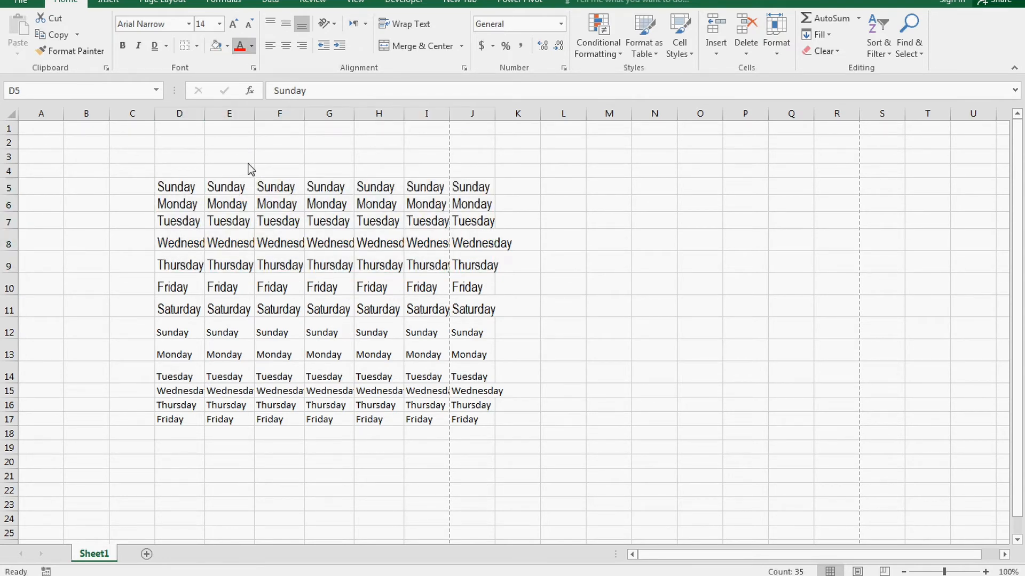
{"action": "left_click", "coordinate": [254, 172]}
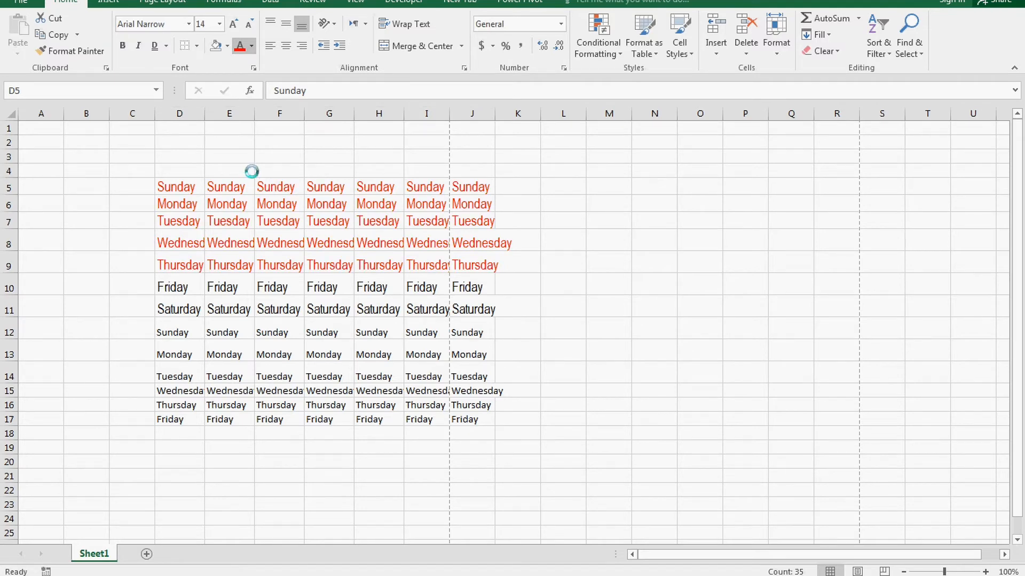
{"action": "left_click", "coordinate": [252, 47]}
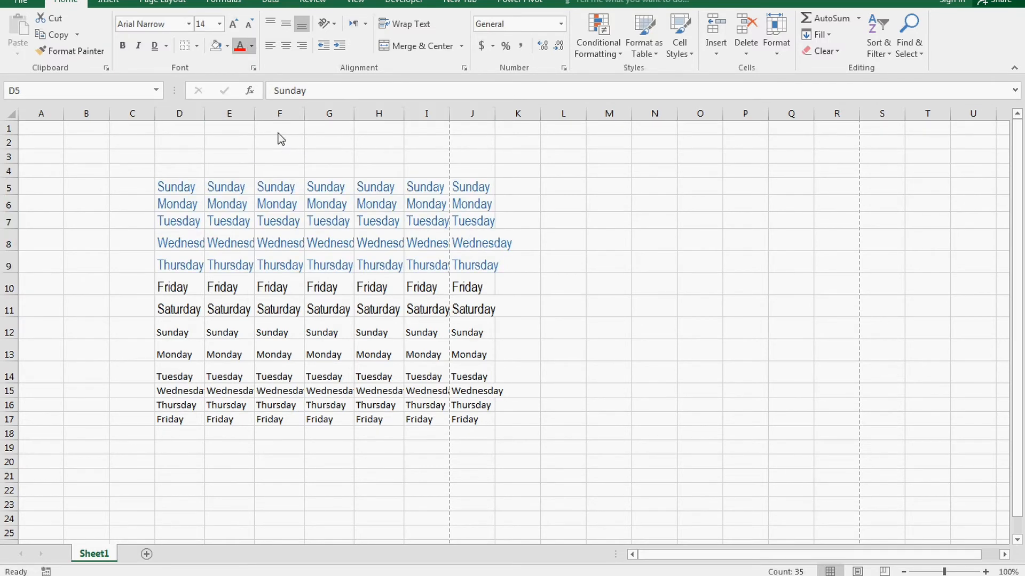
{"action": "left_click", "coordinate": [241, 95]}
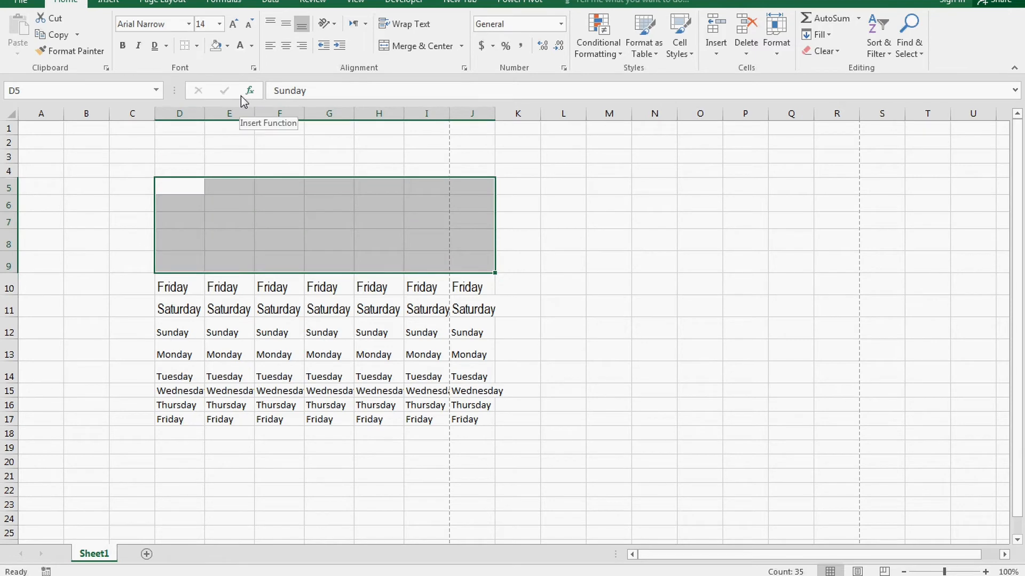
{"action": "left_click", "coordinate": [253, 46]}
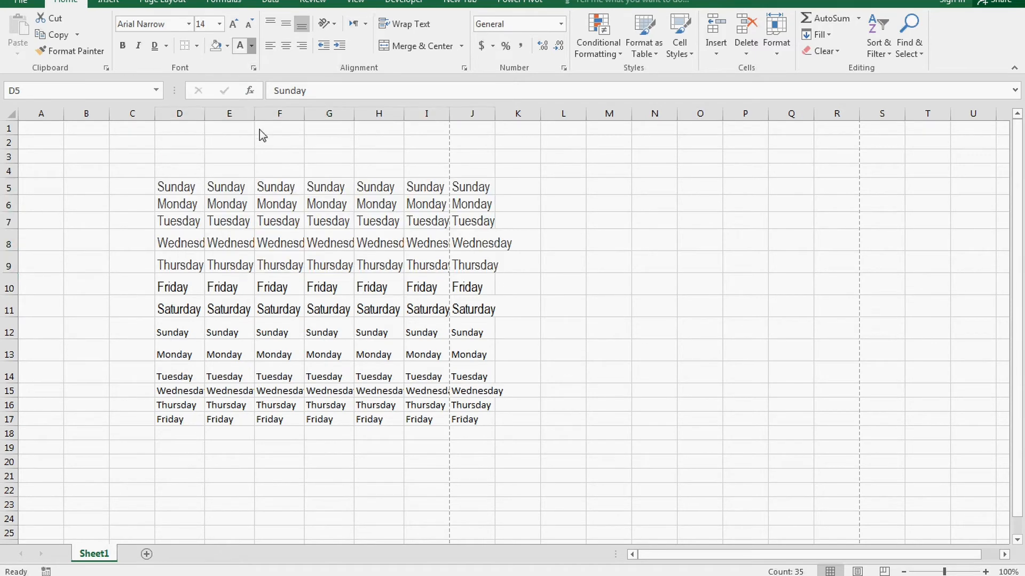
{"action": "left_click", "coordinate": [251, 94]}
{"action": "left_click", "coordinate": [252, 46]}
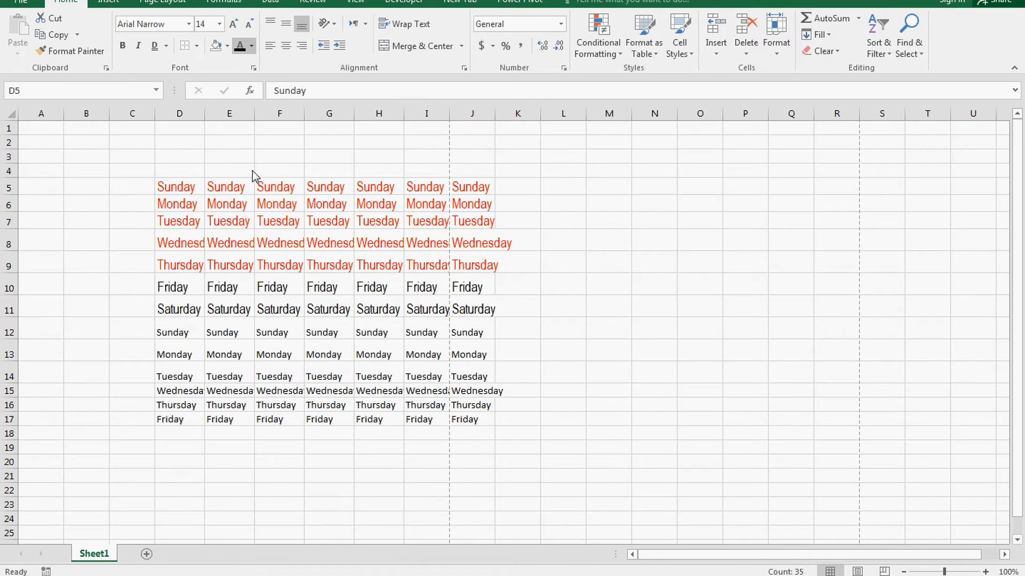
{"action": "left_click", "coordinate": [246, 3]}
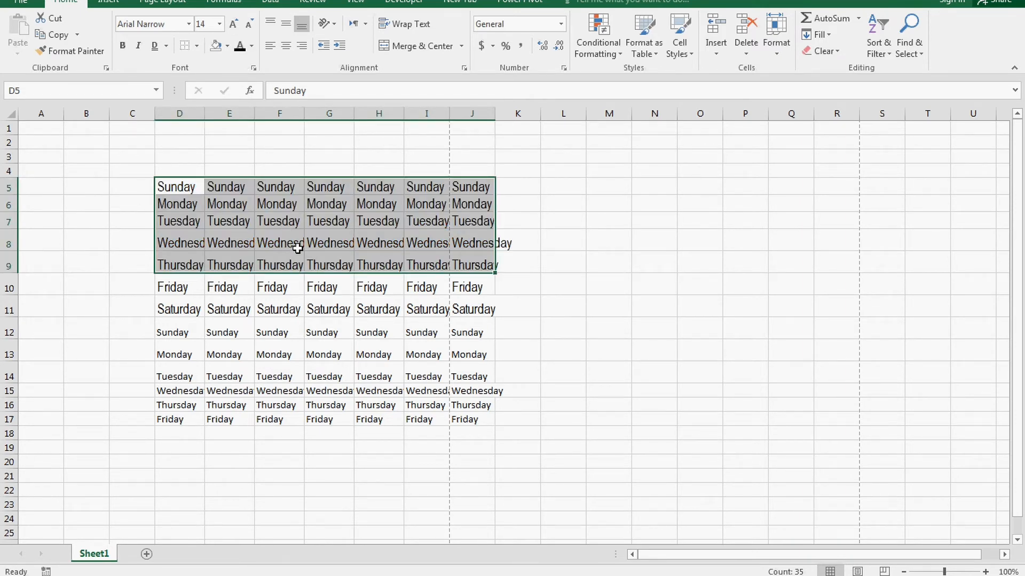
{"action": "left_click", "coordinate": [377, 241]}
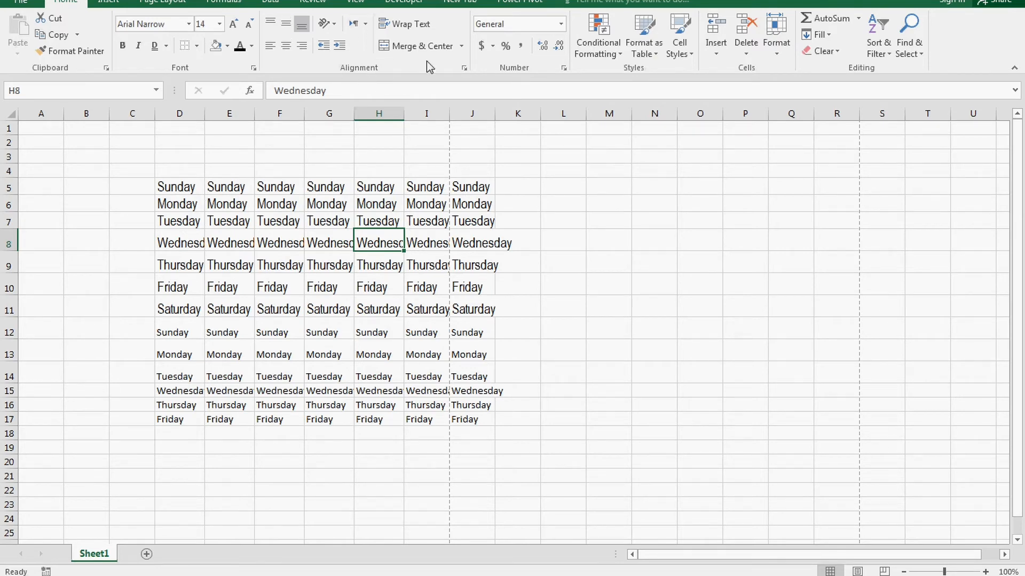
Step: Merge the empty cells F25:H29 below the grid with Merge & Center
{"action": "scroll", "coordinate": [407, 312], "scroll_direction": "down", "scroll_amount": 5}
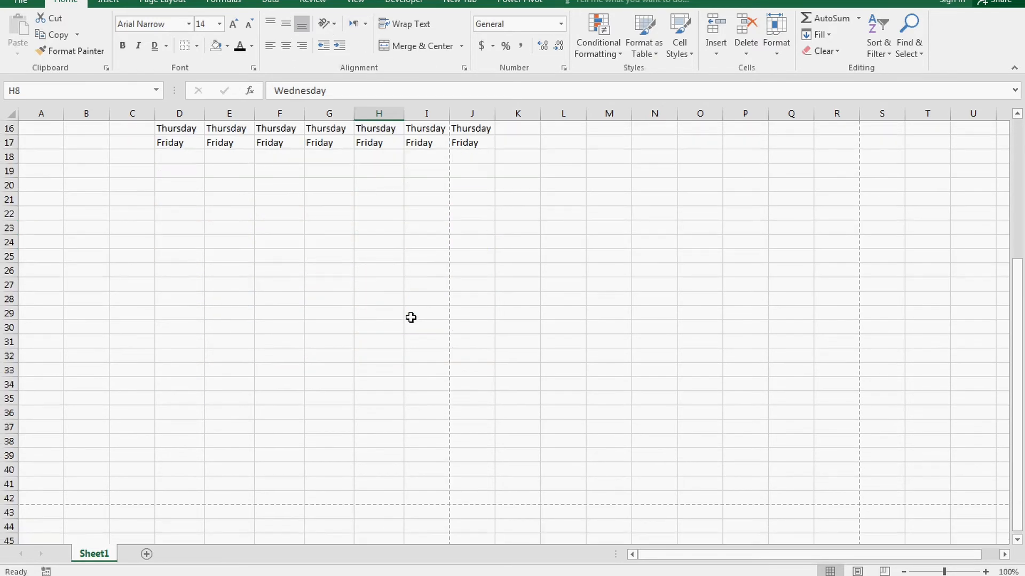
{"action": "left_click_drag", "start_coordinate": [268, 258], "coordinate": [363, 311]}
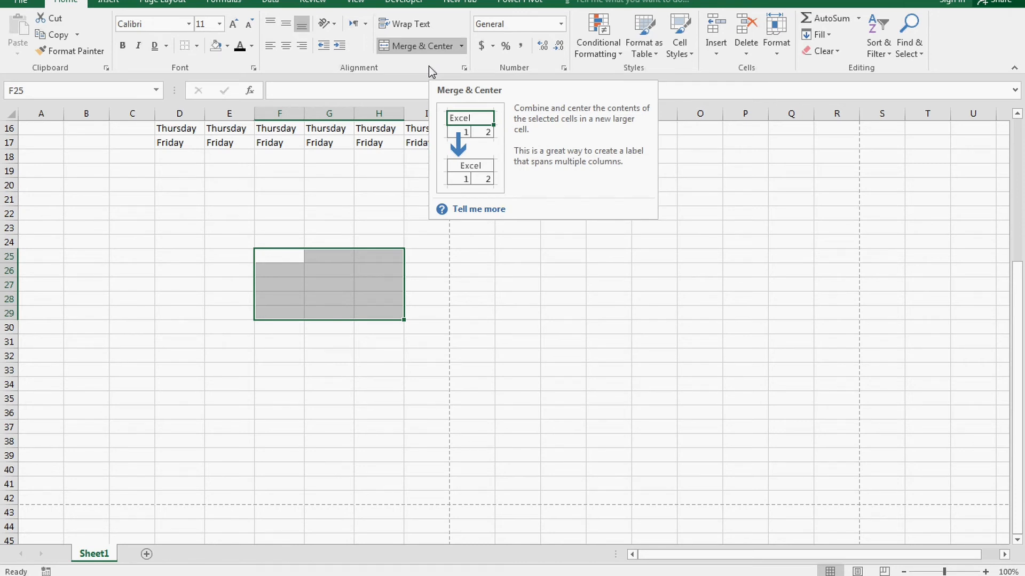
{"action": "left_click", "coordinate": [422, 46]}
{"action": "left_click", "coordinate": [429, 294]}
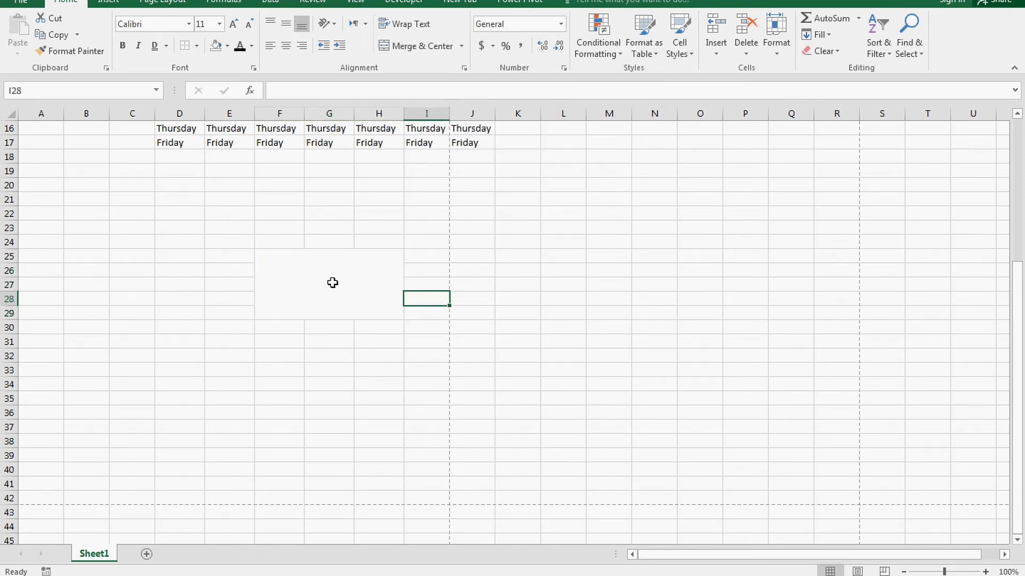
{"action": "left_click", "coordinate": [332, 283]}
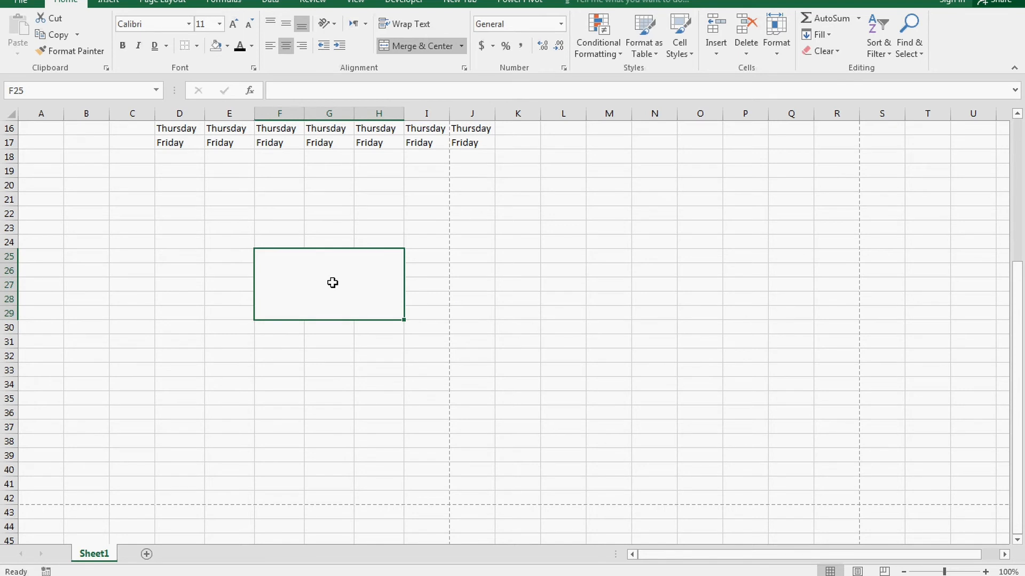
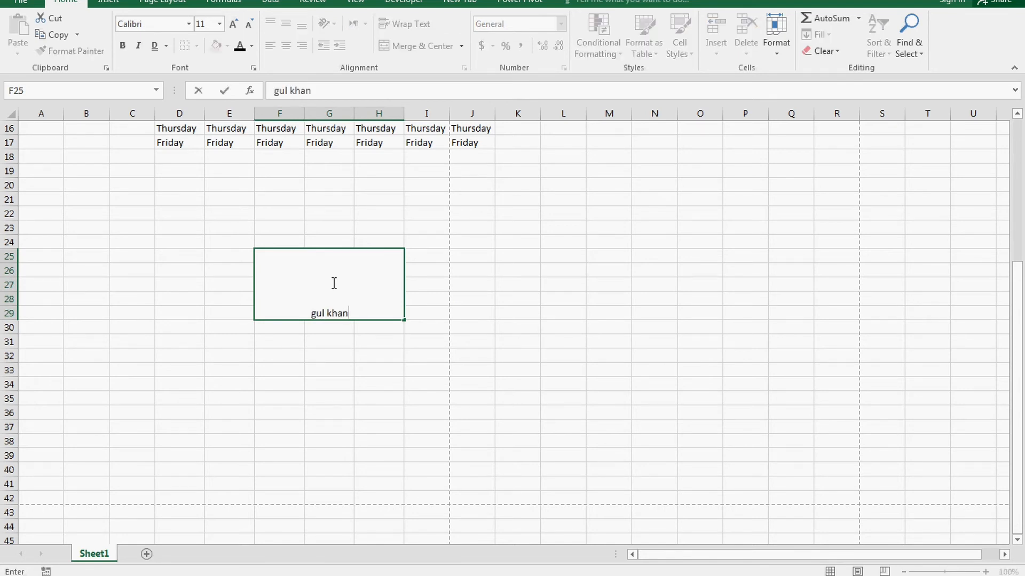
Step: Enter a person's name into the merged F25 cell
{"action": "left_click", "coordinate": [489, 381]}
{"action": "left_click", "coordinate": [345, 292]}
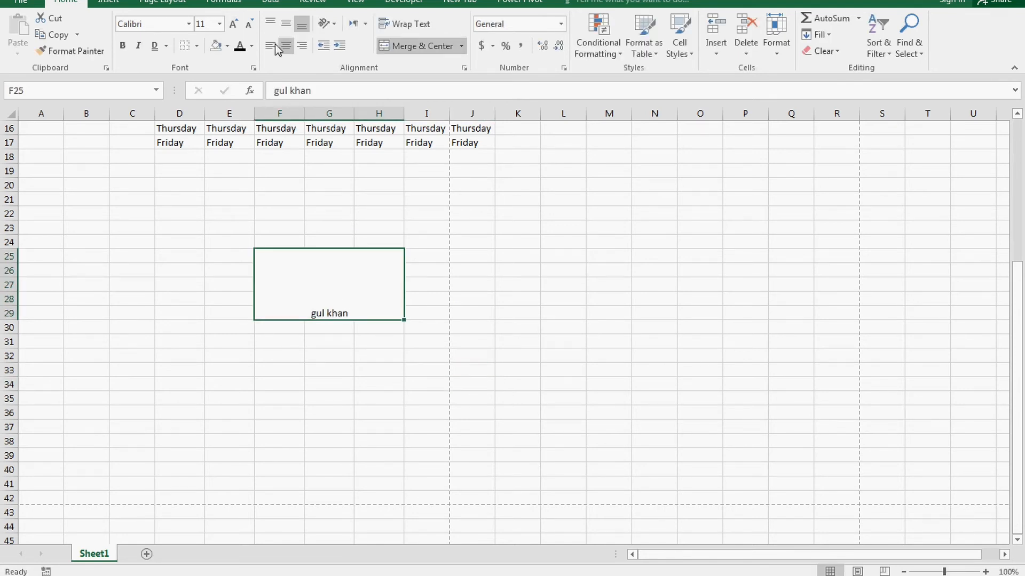
{"action": "left_click", "coordinate": [507, 342]}
{"action": "left_click", "coordinate": [320, 274]}
Step: Try the top, middle, bottom, left, center and right alignments, ending centred both ways
{"action": "left_click", "coordinate": [268, 24]}
{"action": "left_click", "coordinate": [288, 26]}
{"action": "left_click", "coordinate": [302, 26]}
{"action": "left_click", "coordinate": [271, 45]}
{"action": "left_click", "coordinate": [286, 46]}
{"action": "left_click", "coordinate": [302, 45]}
{"action": "left_click", "coordinate": [271, 46]}
{"action": "left_click", "coordinate": [286, 24]}
{"action": "left_click", "coordinate": [269, 24]}
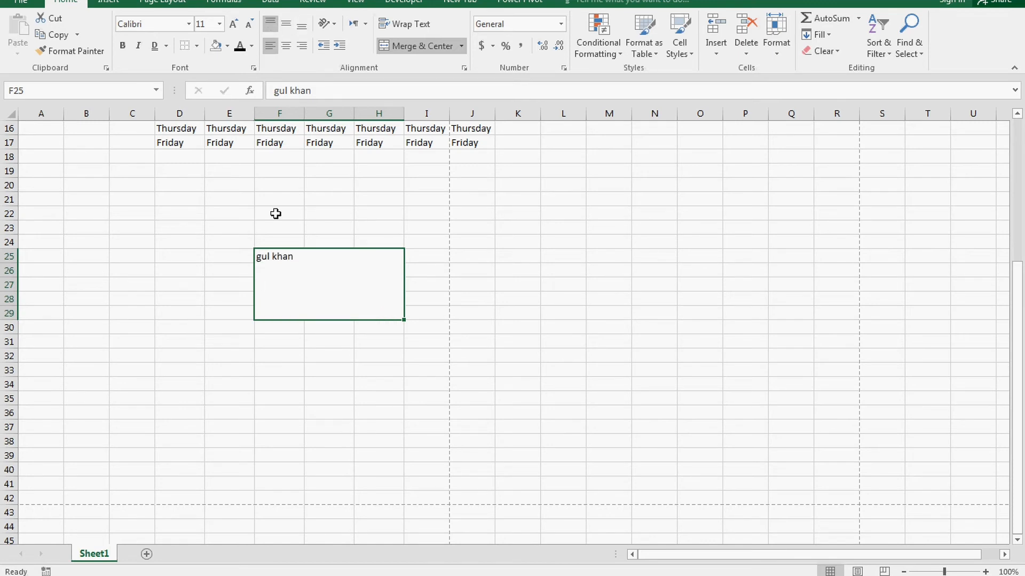
{"action": "left_click", "coordinate": [286, 46]}
{"action": "left_click", "coordinate": [286, 24]}
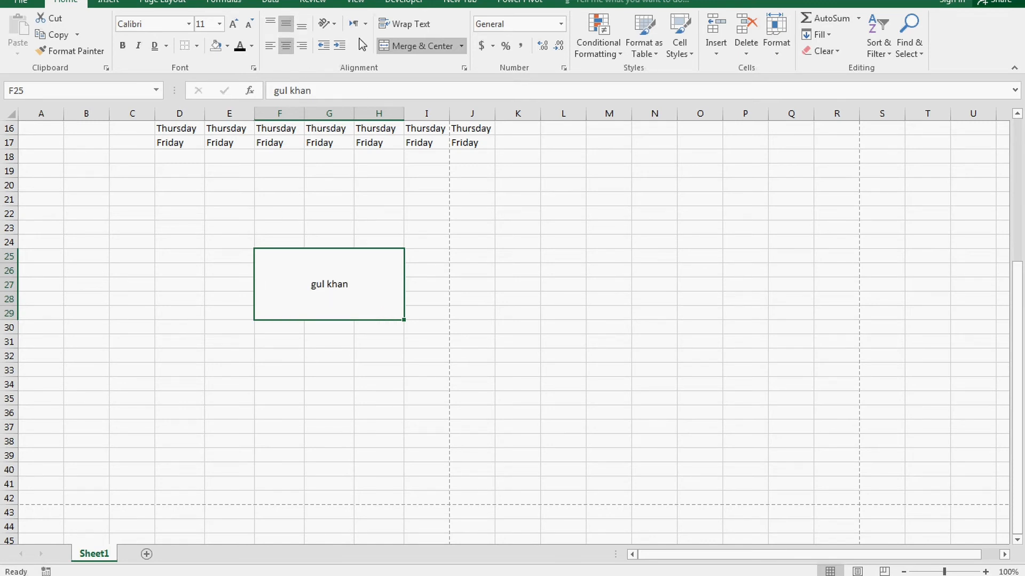
Step: Try angled, stacked and upward orientations before rotating the name to read downward
{"action": "left_click", "coordinate": [364, 63]}
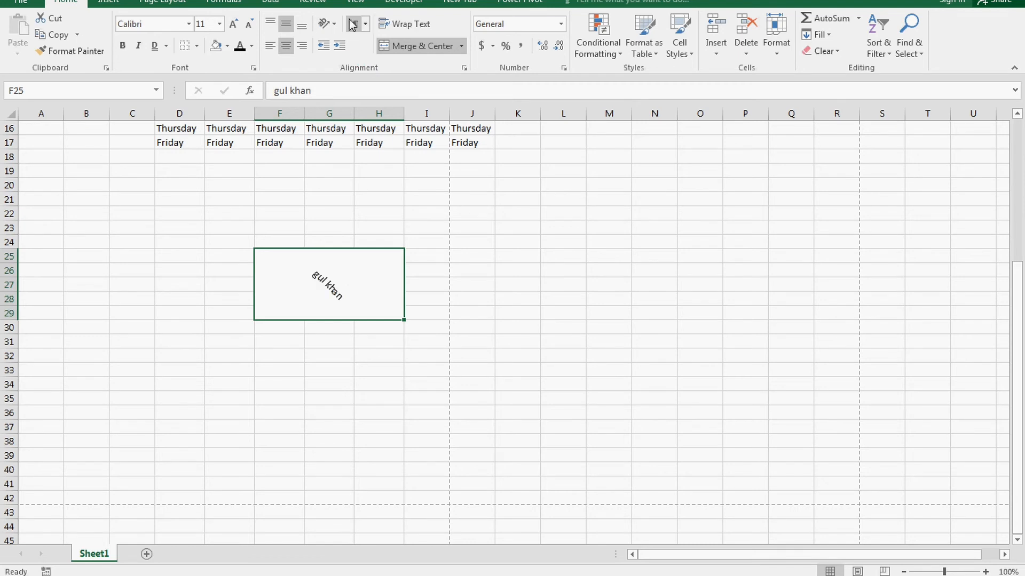
{"action": "left_click", "coordinate": [335, 23]}
{"action": "left_click", "coordinate": [331, 47]}
{"action": "left_click", "coordinate": [329, 23]}
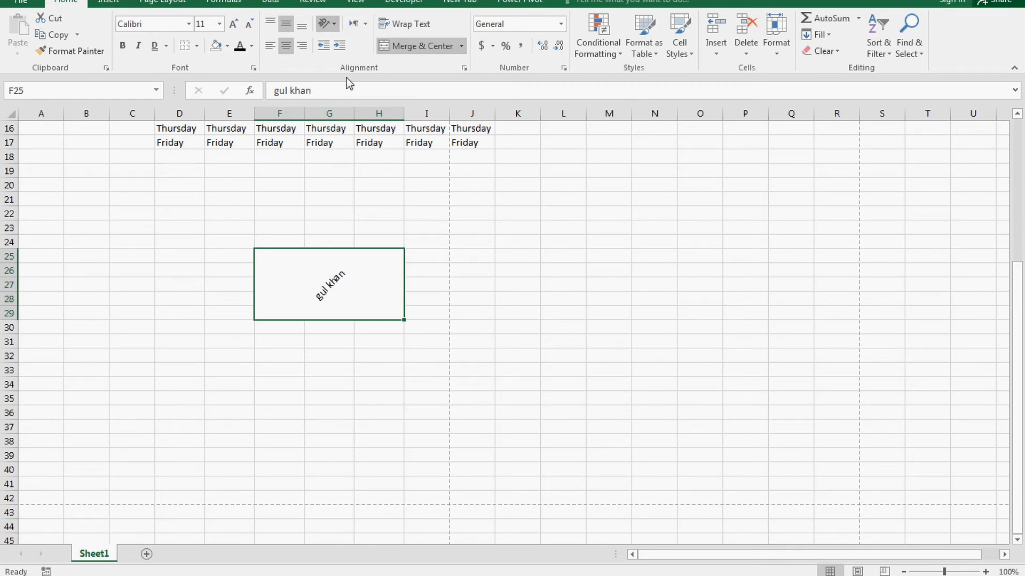
{"action": "left_click", "coordinate": [349, 80]}
{"action": "left_click", "coordinate": [330, 23]}
{"action": "left_click", "coordinate": [347, 96]}
{"action": "left_click", "coordinate": [327, 24]}
{"action": "left_click", "coordinate": [347, 111]}
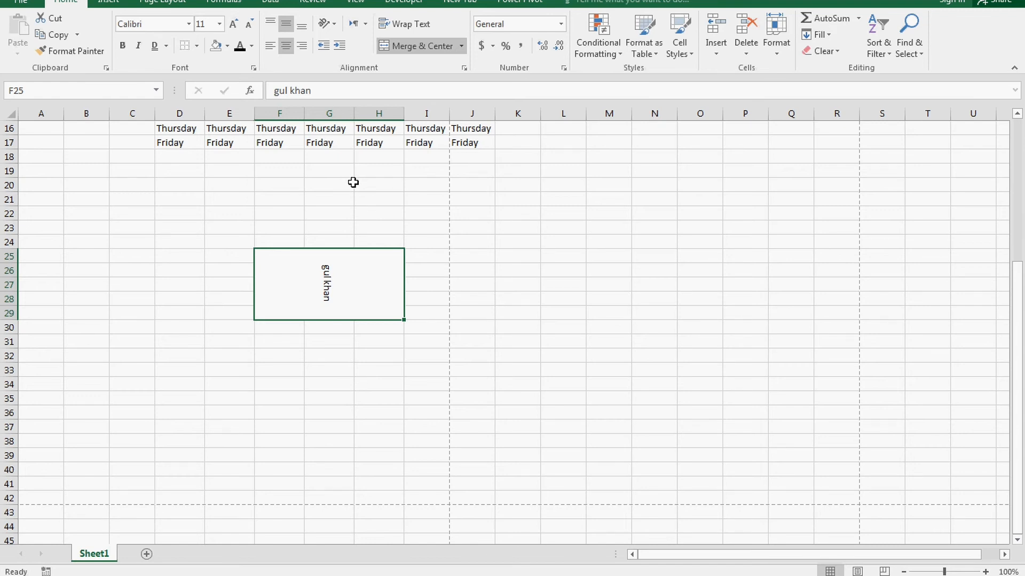
Step: Browse the Format Cells Number, Alignment and Border tabs, closing the dialog unchanged
{"action": "key", "text": "ctrl+1"}
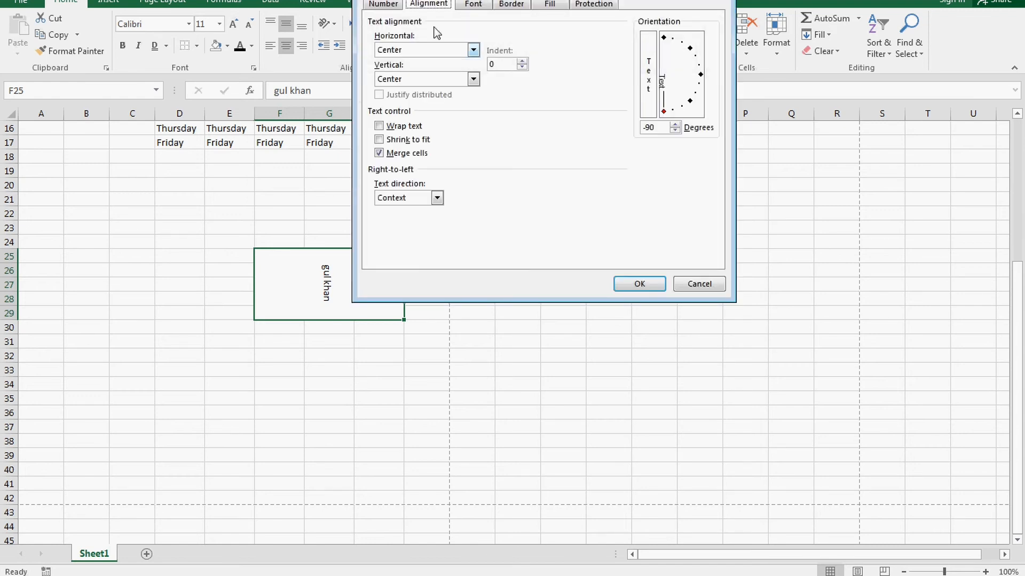
{"action": "left_click_drag", "start_coordinate": [441, 0], "coordinate": [518, 18]}
{"action": "left_click", "coordinate": [462, 35]}
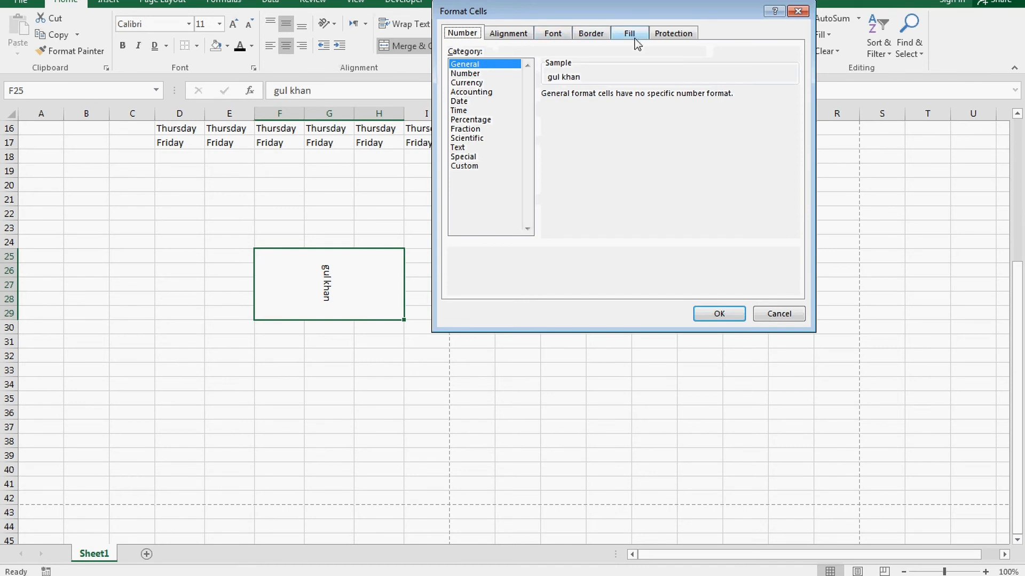
{"action": "left_click", "coordinate": [508, 34]}
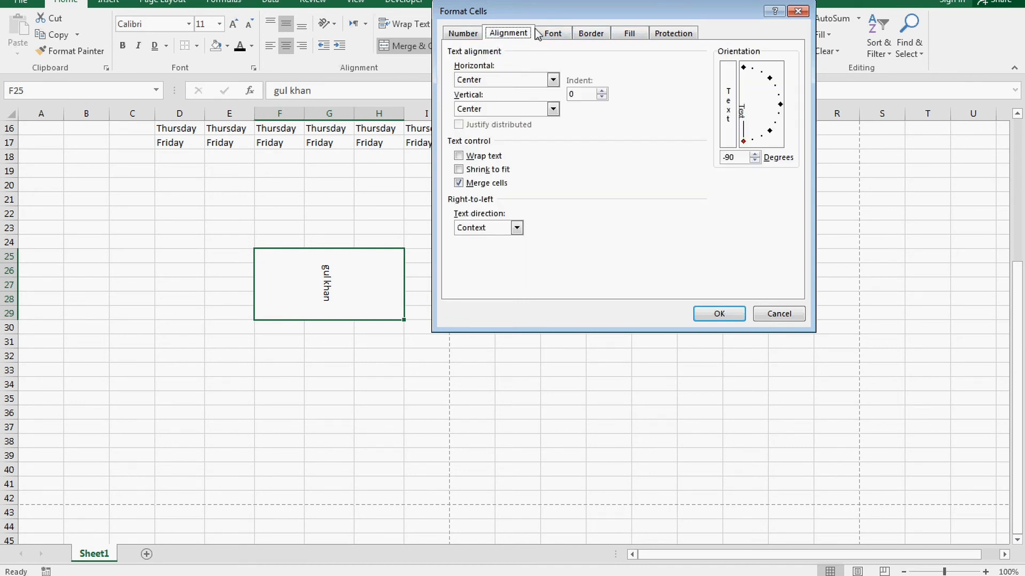
{"action": "left_click", "coordinate": [590, 33]}
{"action": "left_click", "coordinate": [778, 314]}
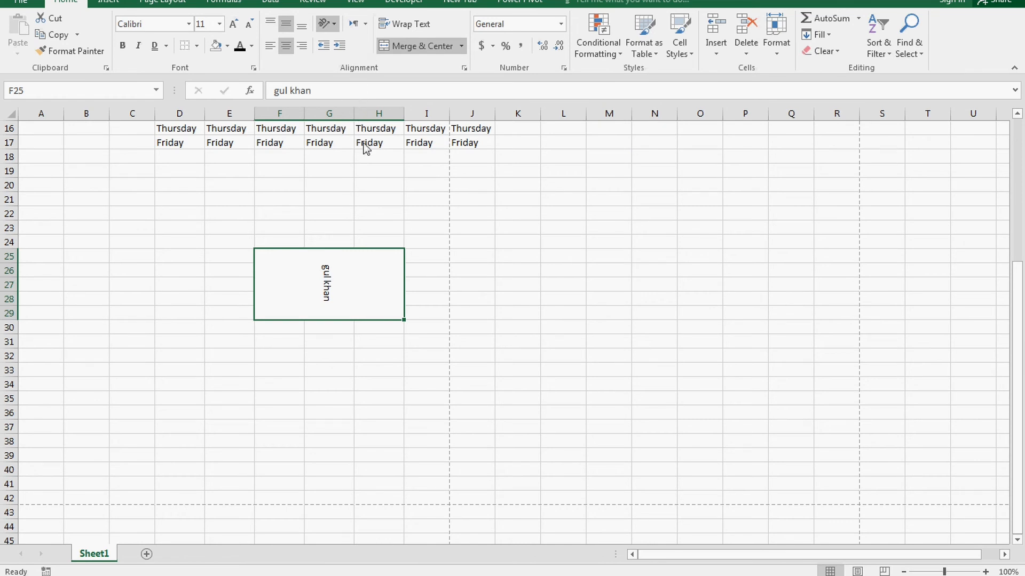
Step: In Format Cells, set the text orientation to 0 degrees with bottom vertical alignment
{"action": "key", "text": "ctrl+1"}
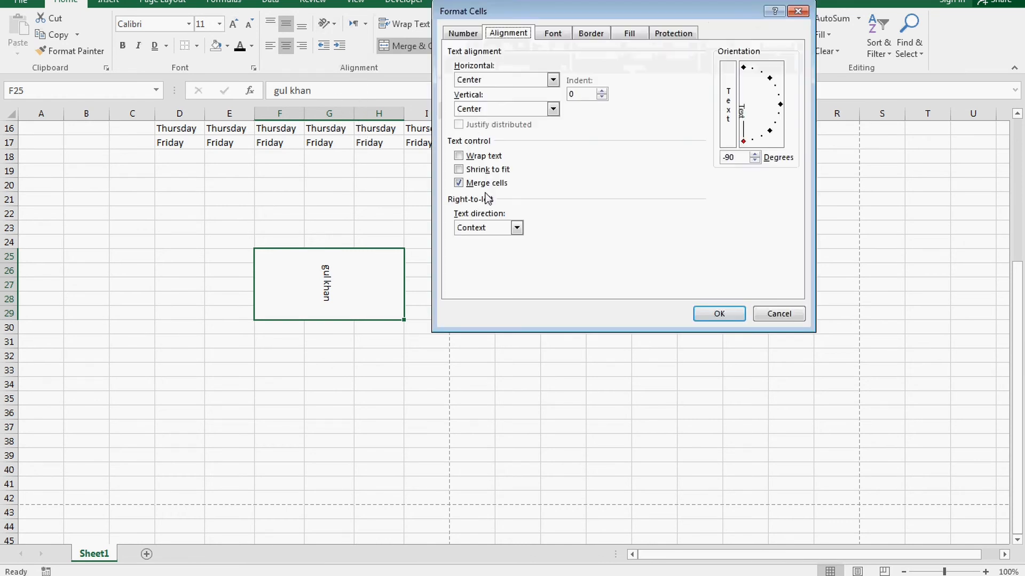
{"action": "left_click", "coordinate": [727, 123]}
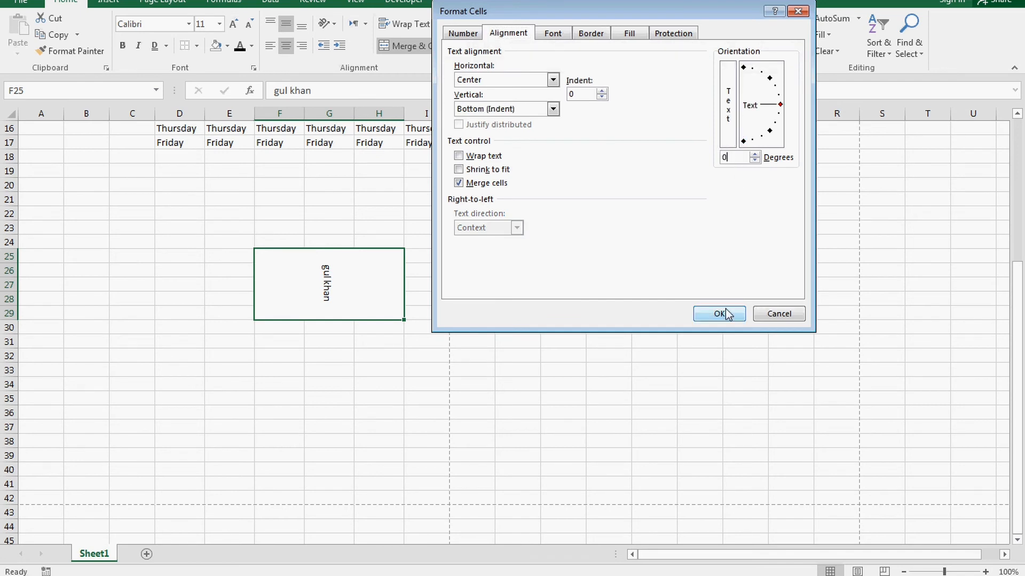
{"action": "left_click", "coordinate": [721, 314]}
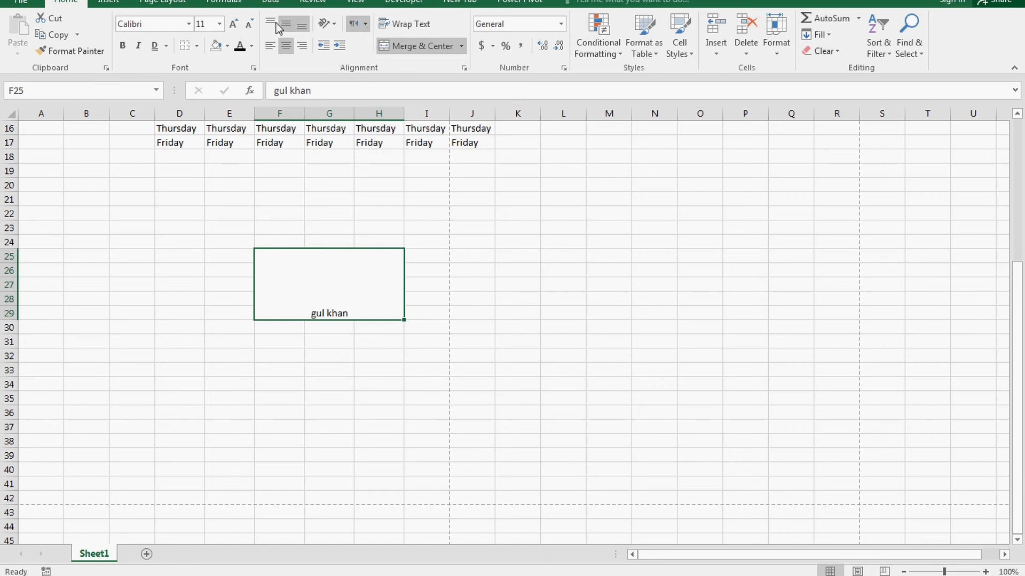
Step: Merge E34:G37 into a single cell and enter 'sss' as test text
{"action": "scroll", "coordinate": [269, 341], "scroll_direction": "down", "scroll_amount": 2}
{"action": "left_click_drag", "start_coordinate": [235, 300], "coordinate": [323, 340]}
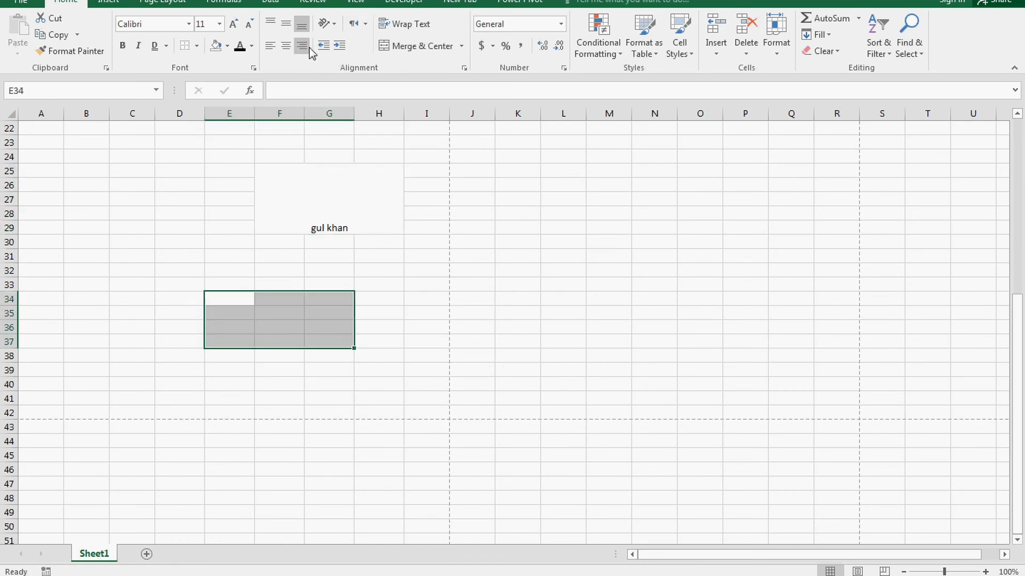
{"action": "left_click", "coordinate": [418, 47]}
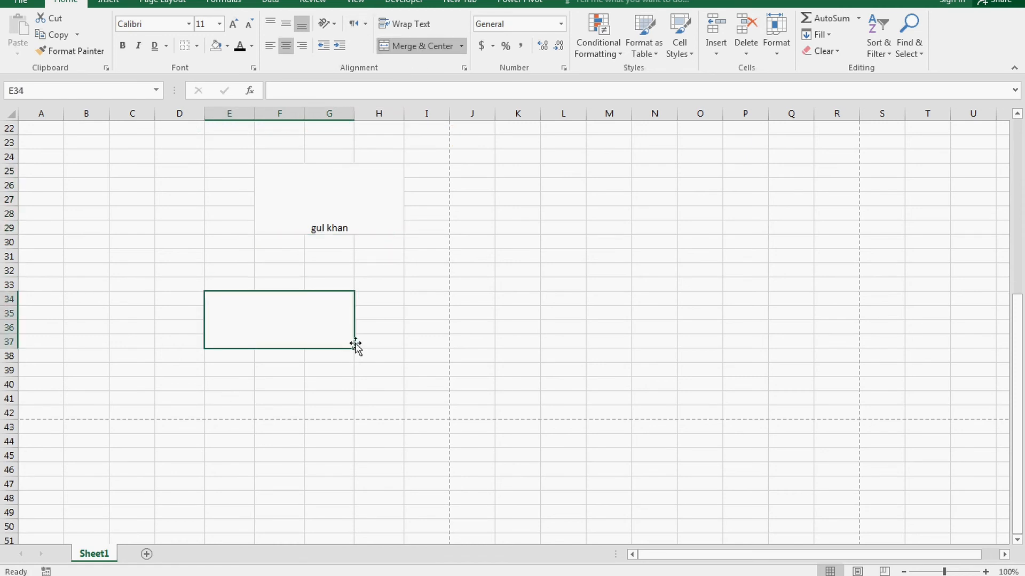
{"action": "type", "text": "sss"}
{"action": "left_click", "coordinate": [430, 352]}
Step: Left-align the merged cell and replace its content with a long line of filler text
{"action": "left_click", "coordinate": [316, 331]}
{"action": "left_click", "coordinate": [275, 51]}
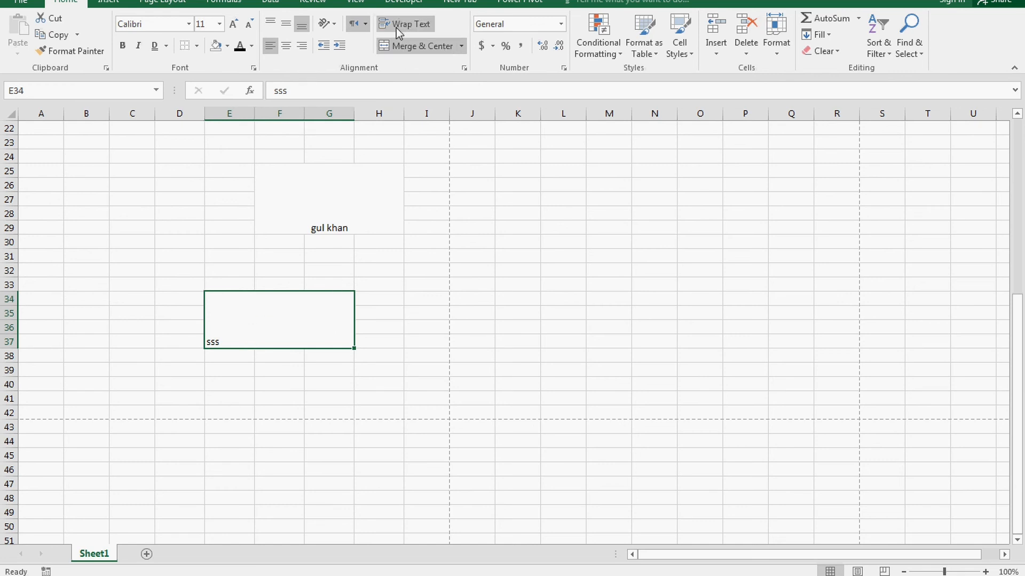
{"action": "type", "text": "sd"}
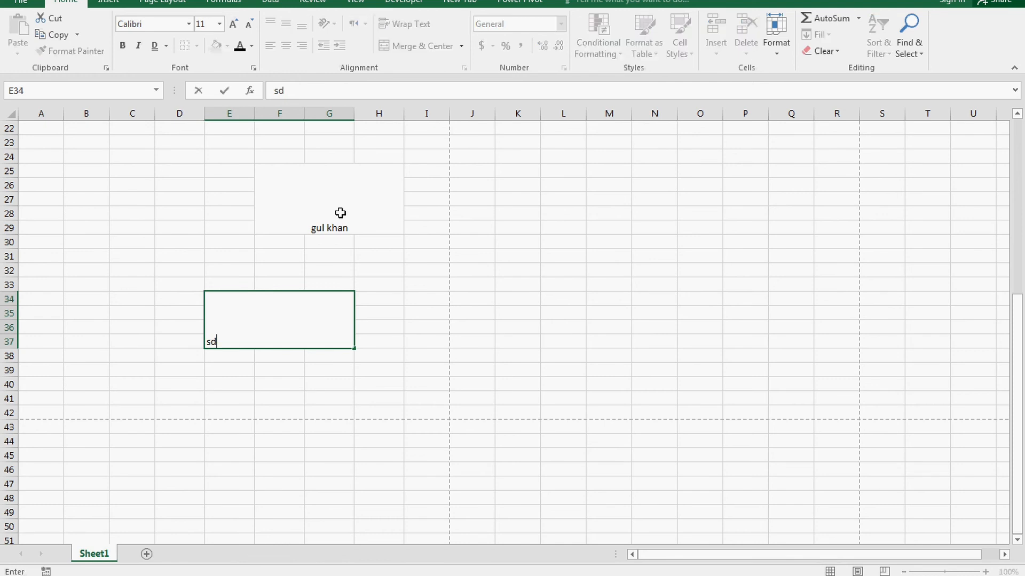
{"action": "type", "text": "lkflsdkf lsjldflsdflslflsfs fs"}
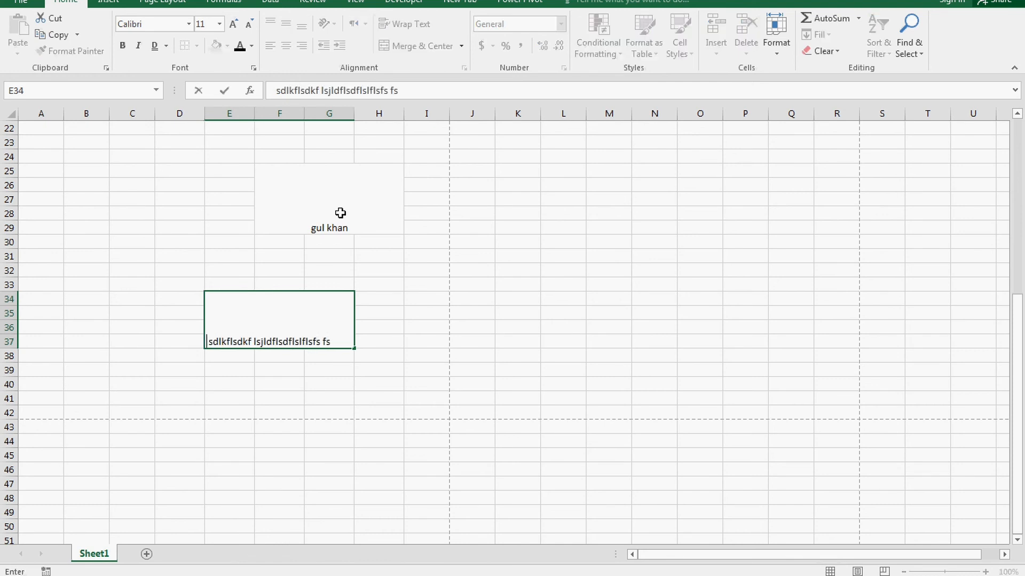
{"action": "type", "text": " flkjf lksfjklsdfklsdlkflksdflksdfklsdlf llkjls flksdlf lksdf"}
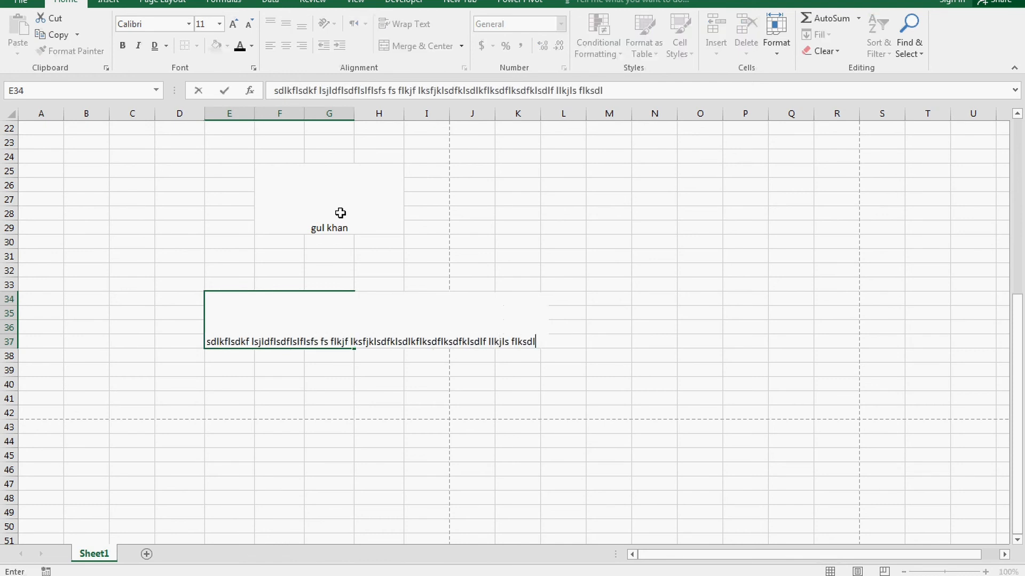
{"action": "key", "text": "Home"}
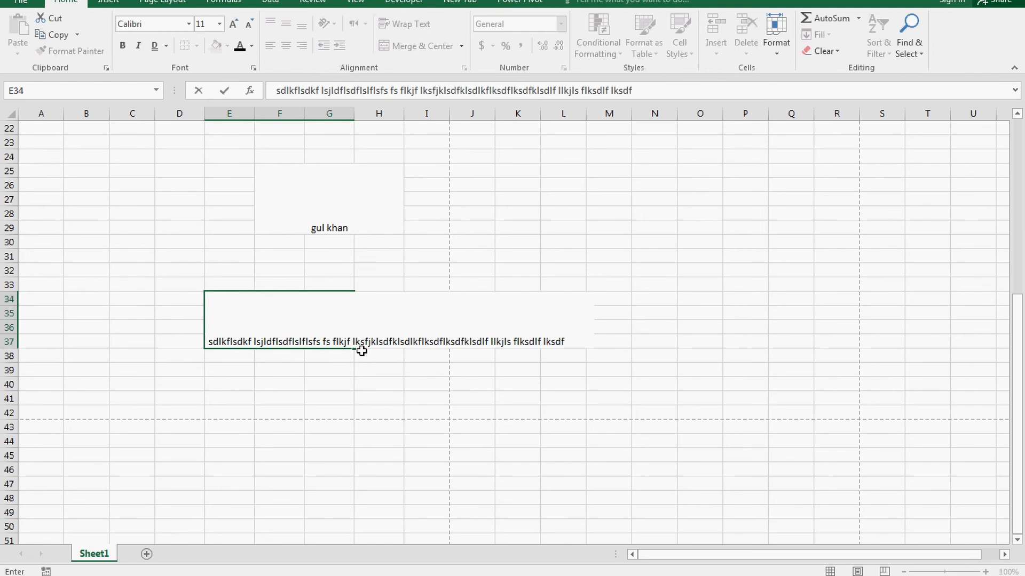
{"action": "left_click", "coordinate": [399, 397]}
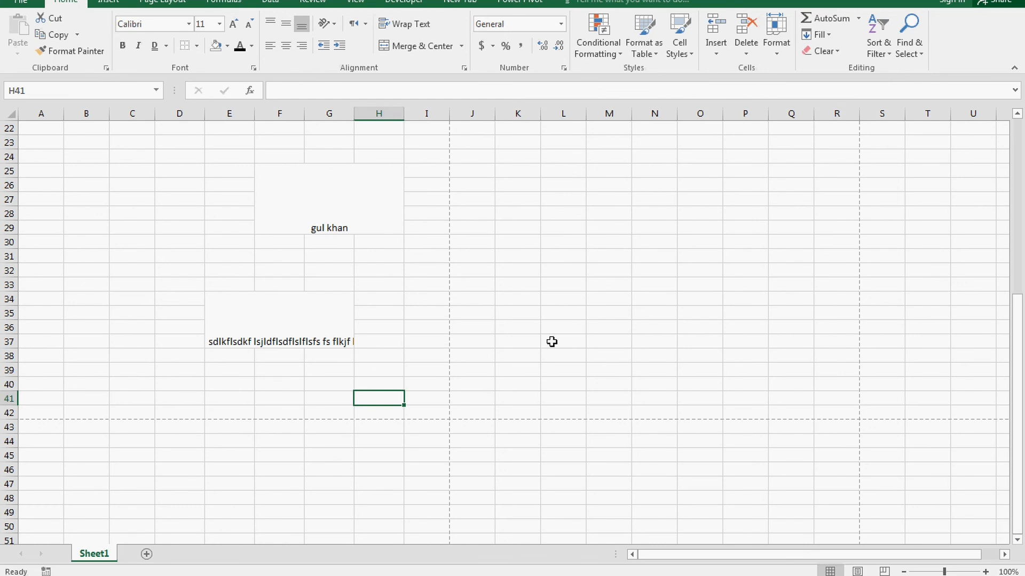
Step: Turn Wrap Text on for the merged E34 cell, then switch it back off
{"action": "left_click", "coordinate": [313, 333]}
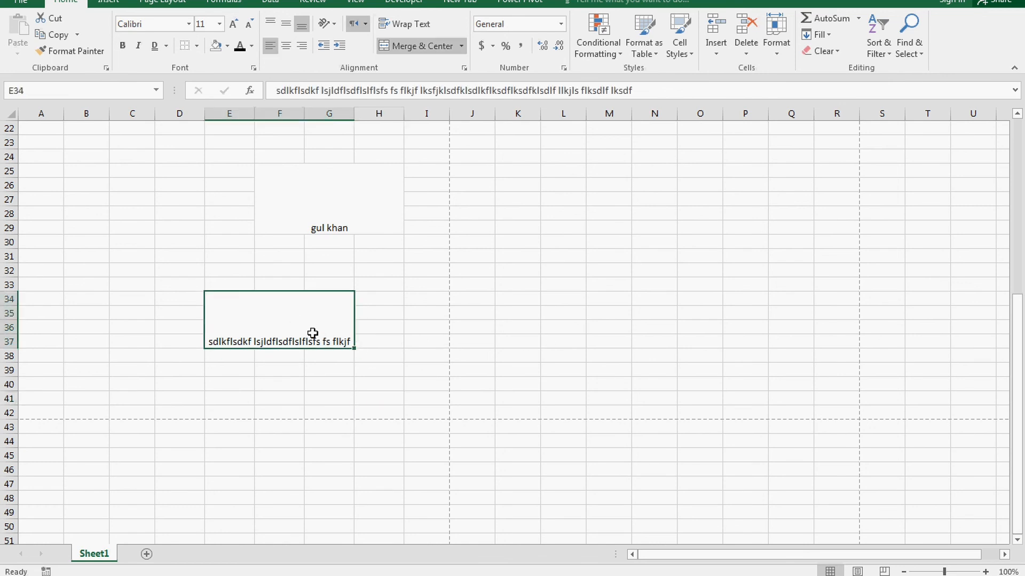
{"action": "left_click", "coordinate": [392, 24]}
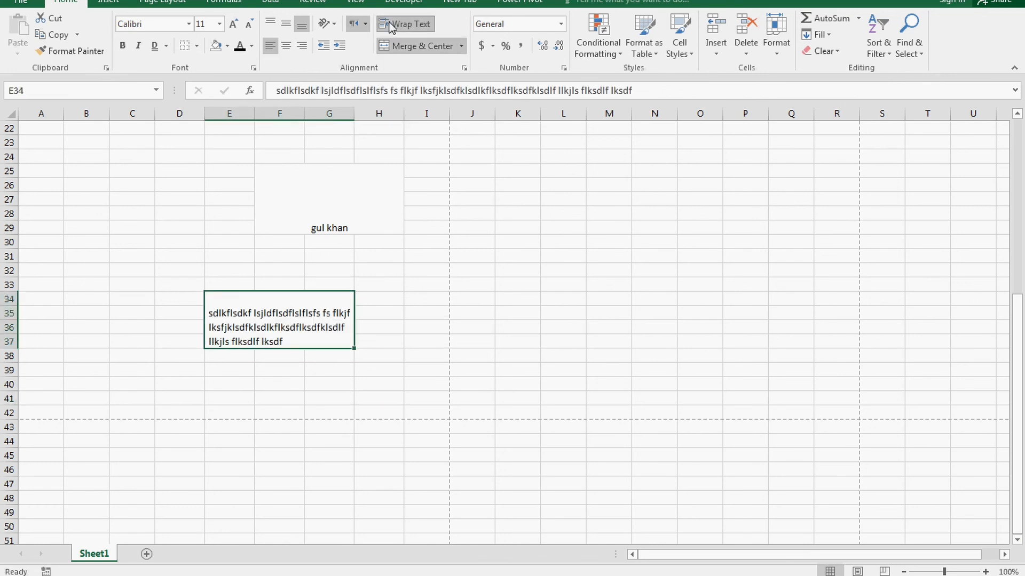
{"action": "left_click", "coordinate": [392, 26]}
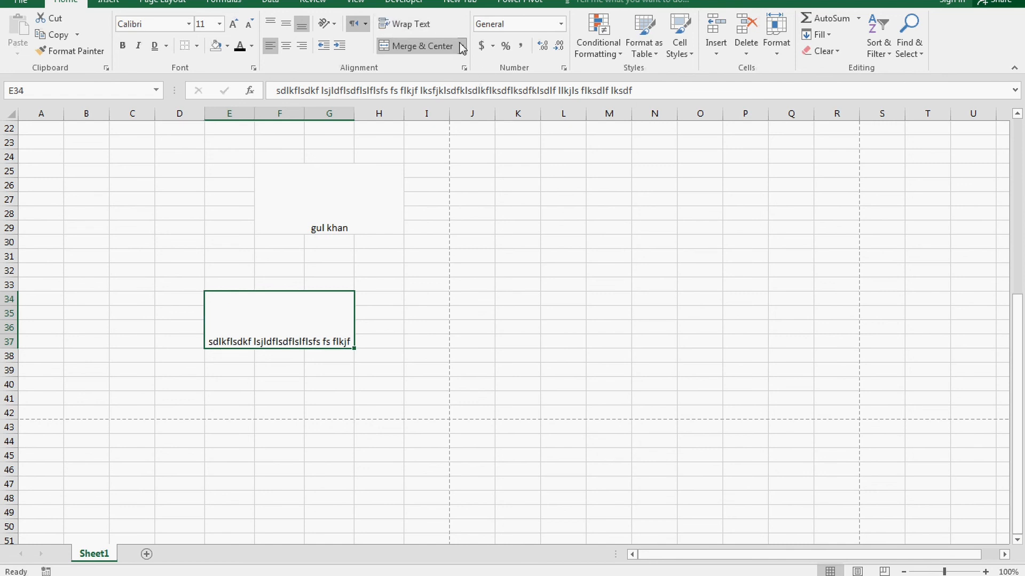
Step: Apply Merge Across to E34:G37, undo it, then redo it
{"action": "left_click", "coordinate": [430, 83]}
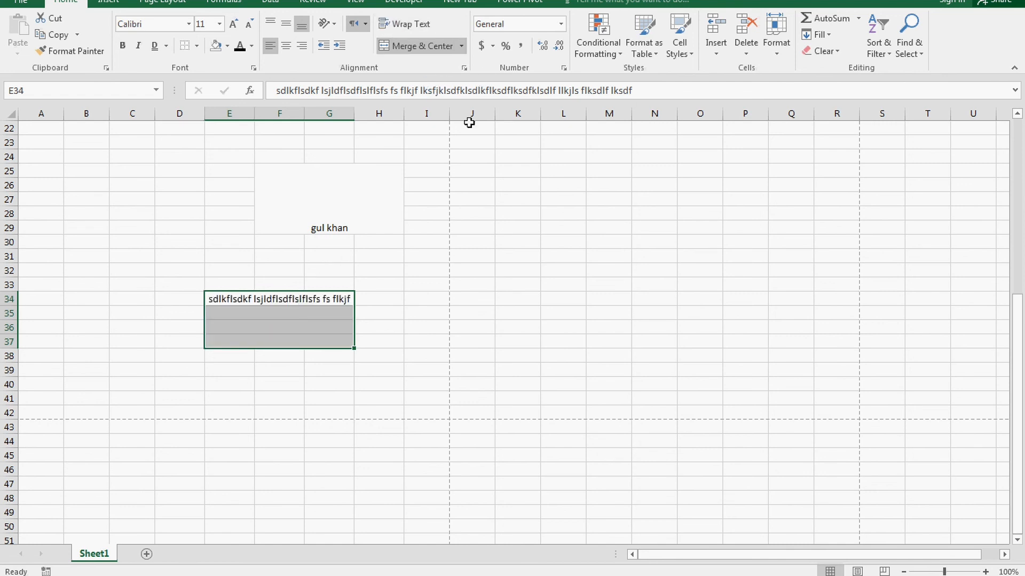
{"action": "key", "text": "ctrl+z"}
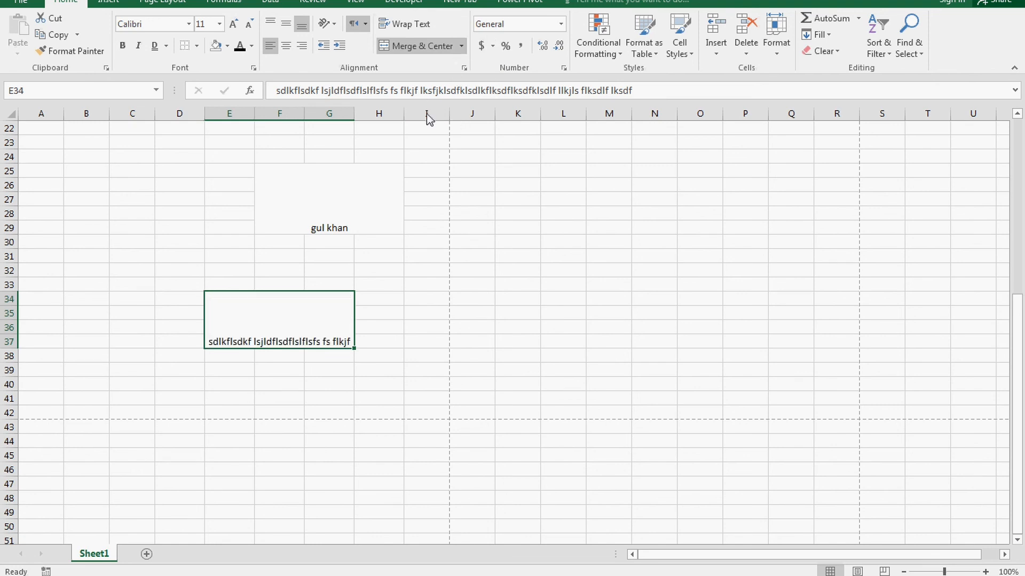
{"action": "key", "text": "ctrl+y"}
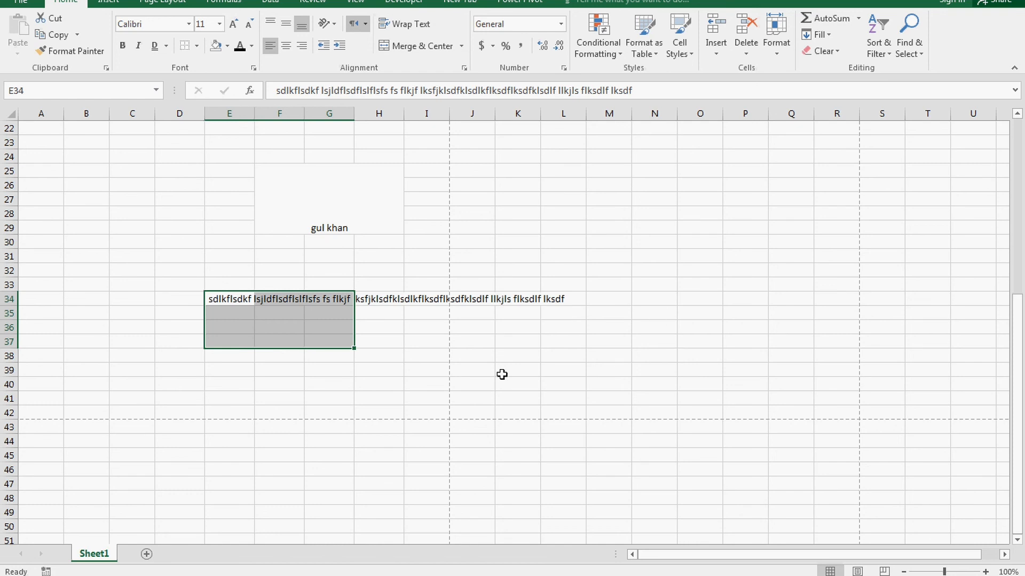